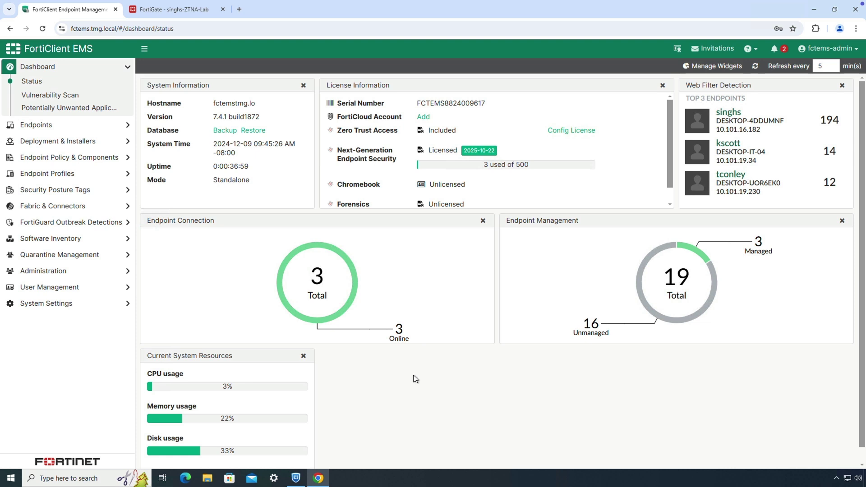
Step: Show the ZTNA Applications Catalog with web applications, grouped by gateway, and expand 10.101.16.51:8443
{"action": "left_click", "coordinate": [78, 206]}
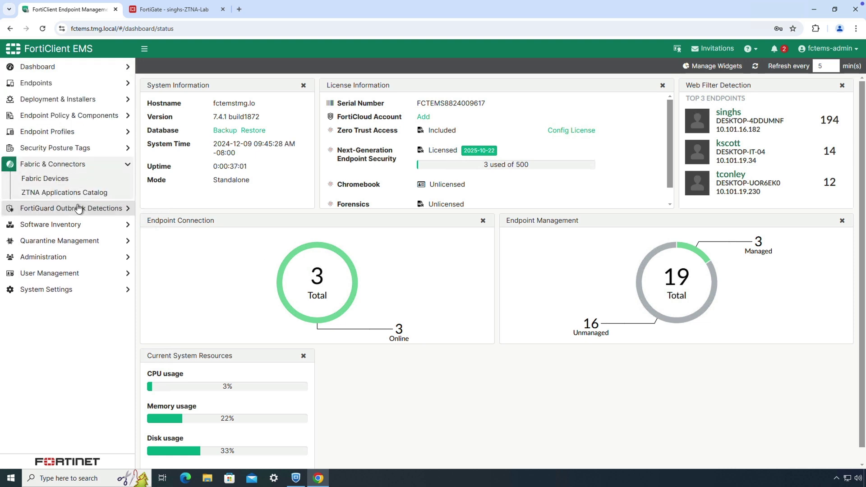
{"action": "left_click", "coordinate": [77, 193]}
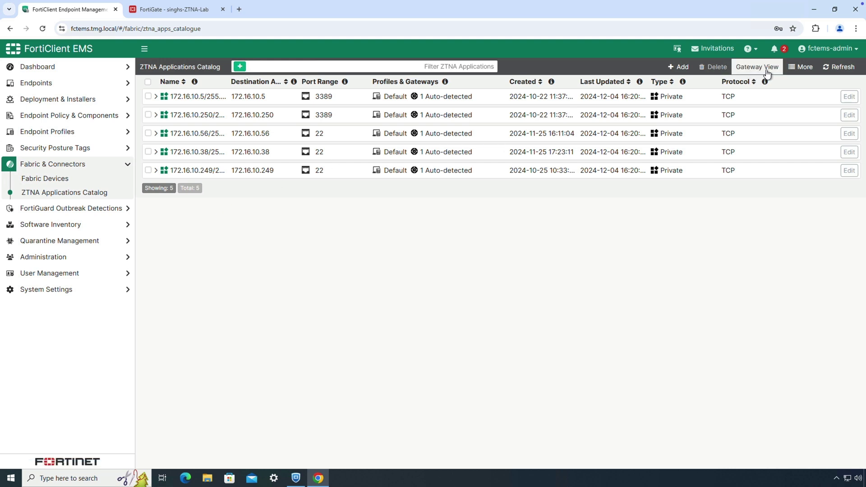
{"action": "left_click", "coordinate": [789, 68]}
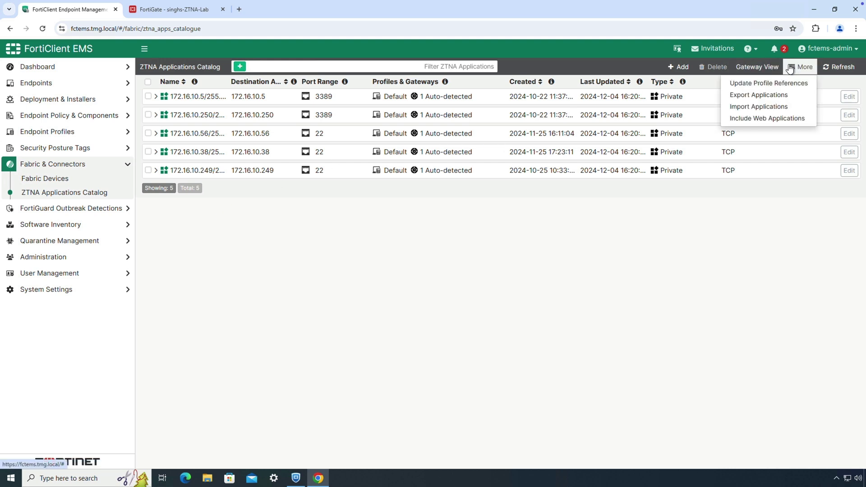
{"action": "left_click", "coordinate": [767, 118]}
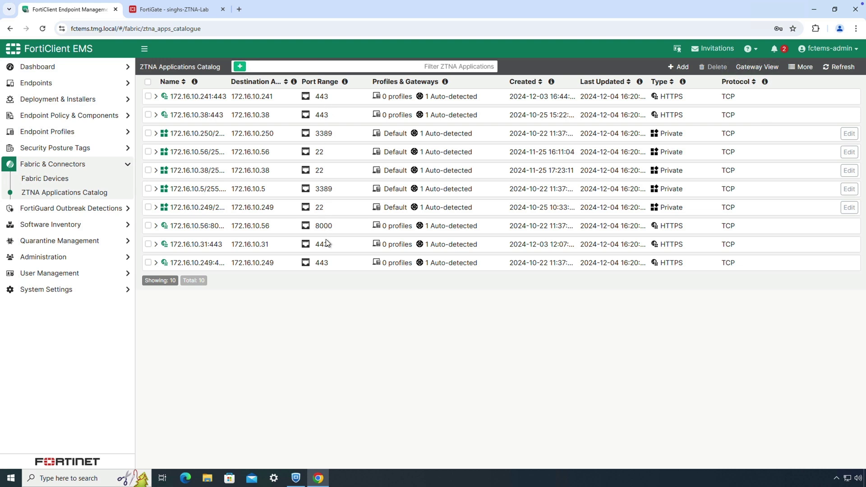
{"action": "left_click", "coordinate": [758, 67]}
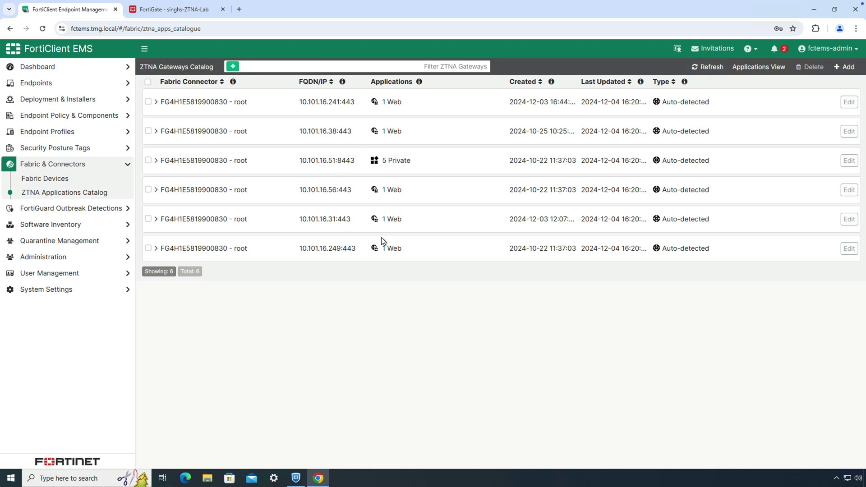
{"action": "left_click", "coordinate": [157, 160]}
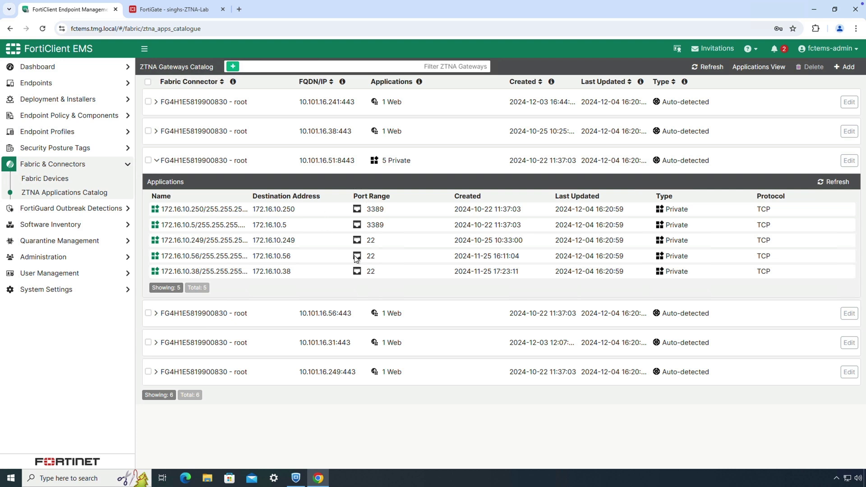
Step: Open the Default ZTNA Destinations profile to view its five TCP rules and five web proxy gateways
{"action": "left_click", "coordinate": [76, 132]}
{"action": "left_click", "coordinate": [65, 160]}
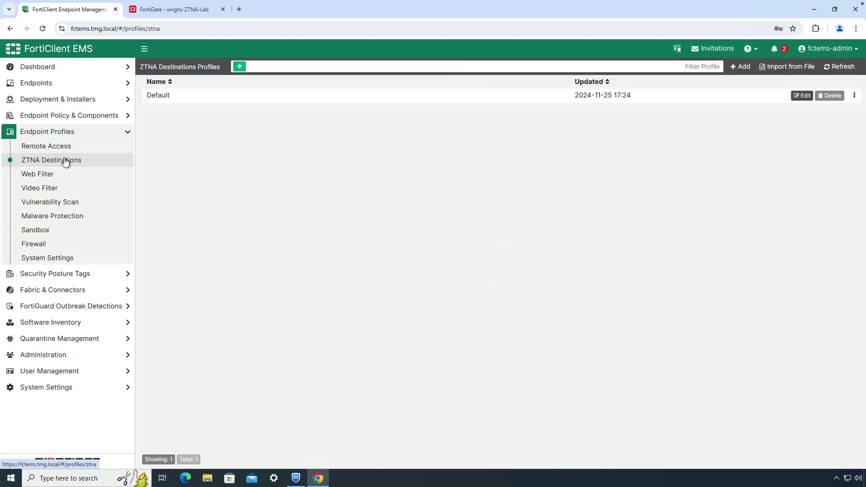
{"action": "left_click", "coordinate": [798, 95]}
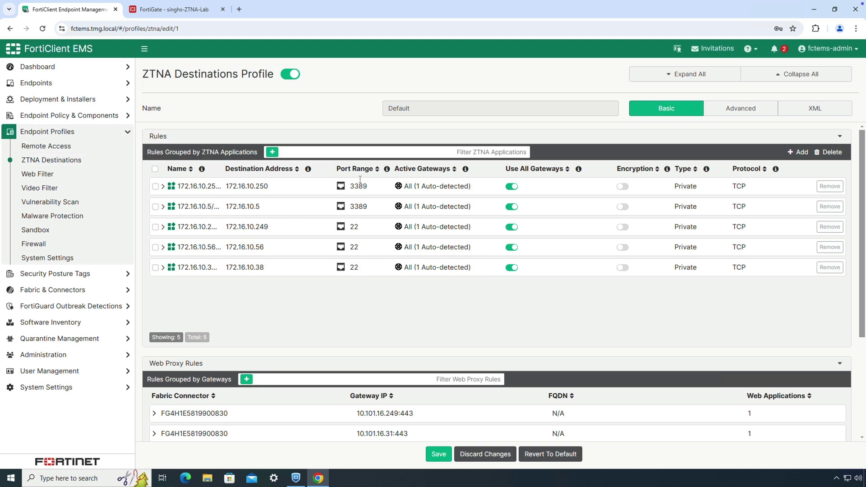
{"action": "scroll", "coordinate": [358, 178], "scroll_direction": "down", "scroll_amount": 2}
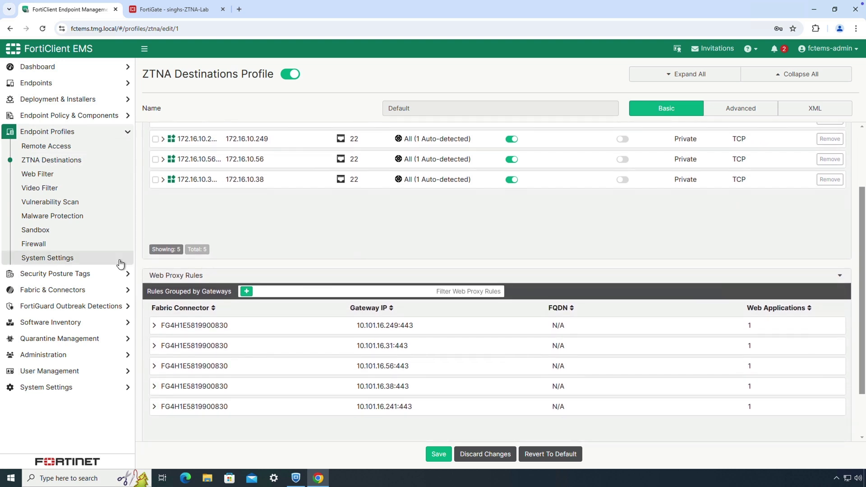
{"action": "left_click", "coordinate": [86, 274]}
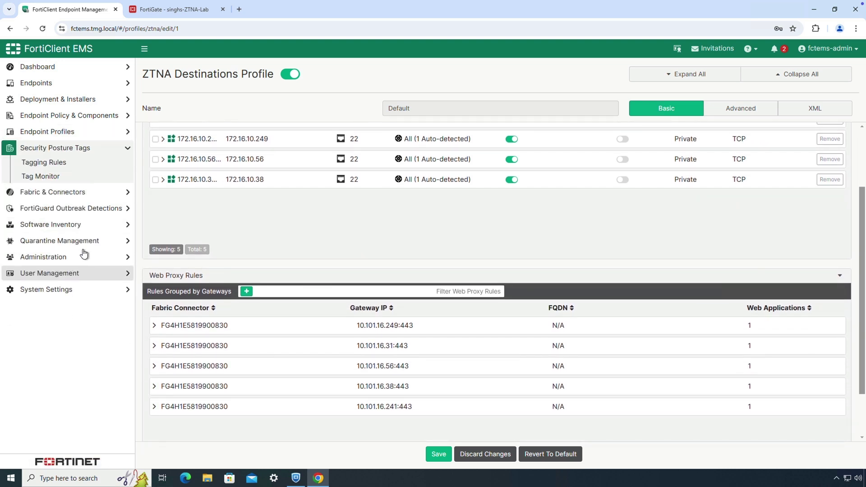
Step: Open the Endpoint Compliance tagging rule set for review and close it without saving
{"action": "left_click", "coordinate": [108, 163]}
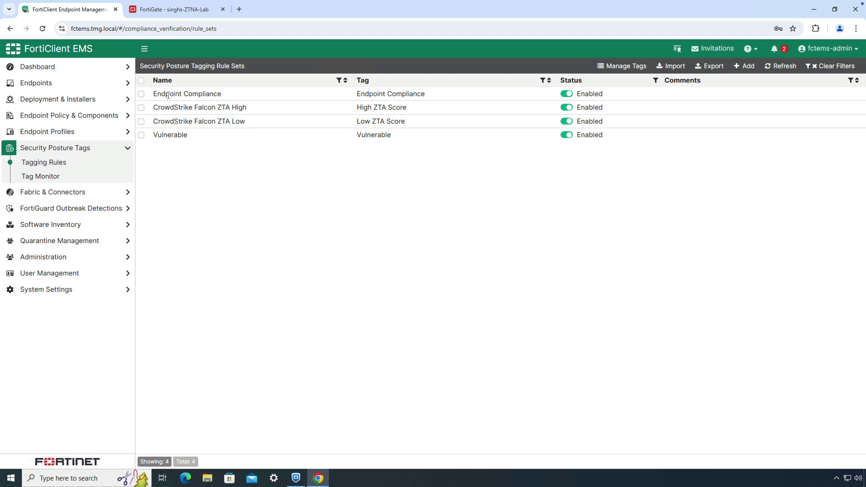
{"action": "left_click", "coordinate": [142, 94]}
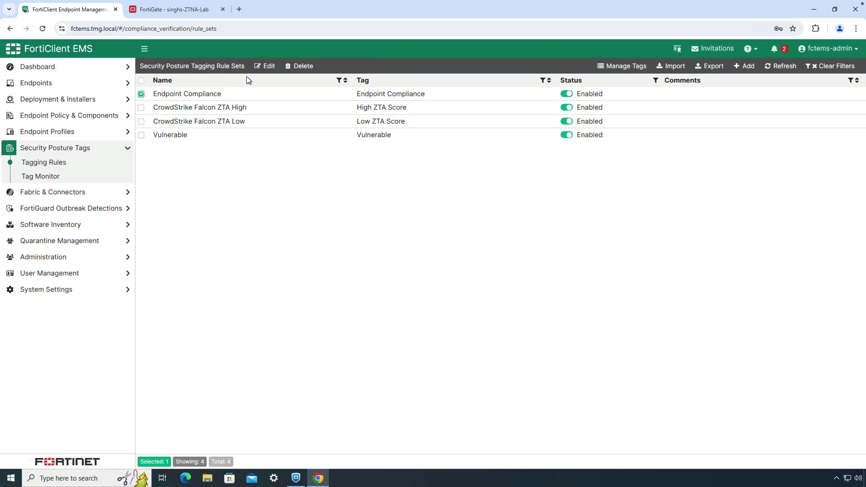
{"action": "left_click", "coordinate": [262, 68]}
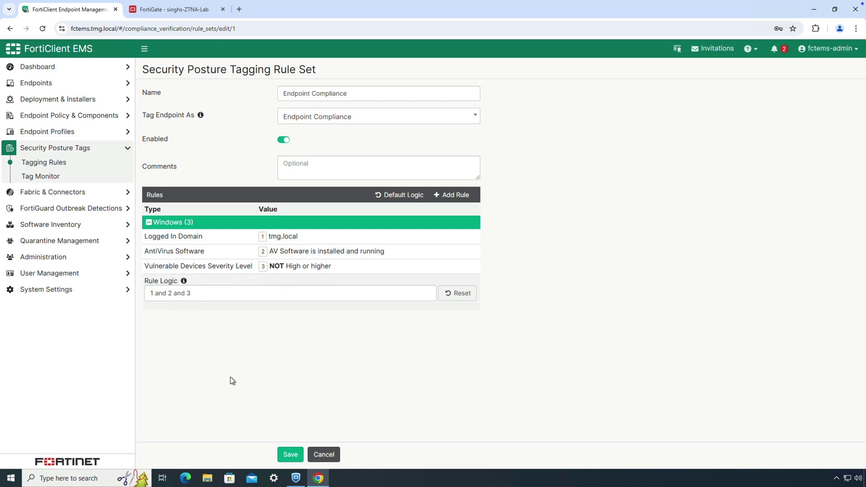
{"action": "left_click", "coordinate": [323, 455]}
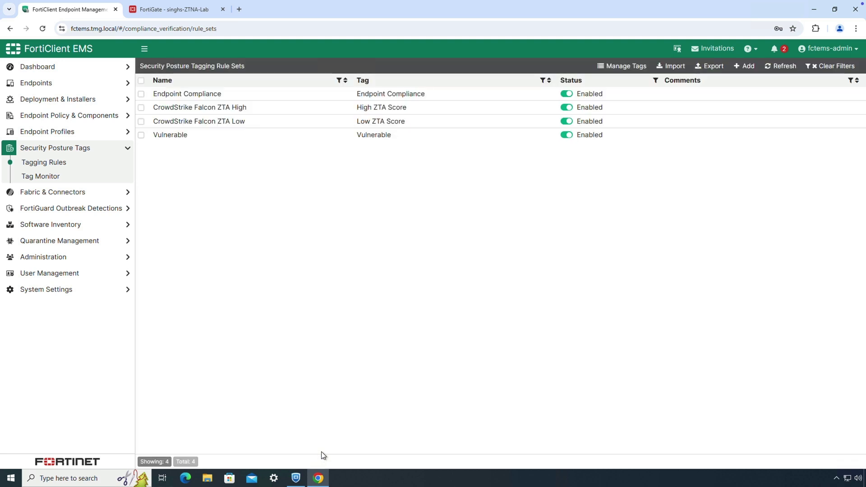
Step: Review the Vulnerable tagging rule set and close it without saving
{"action": "left_click", "coordinate": [142, 135]}
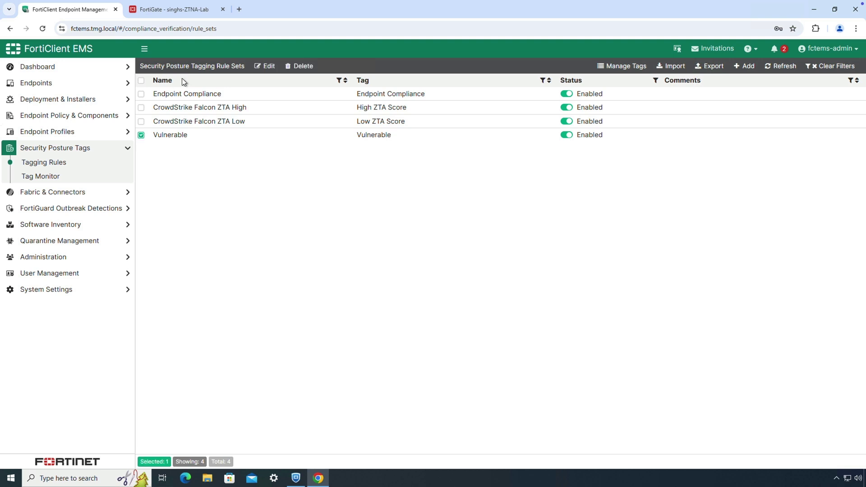
{"action": "left_click", "coordinate": [264, 67]}
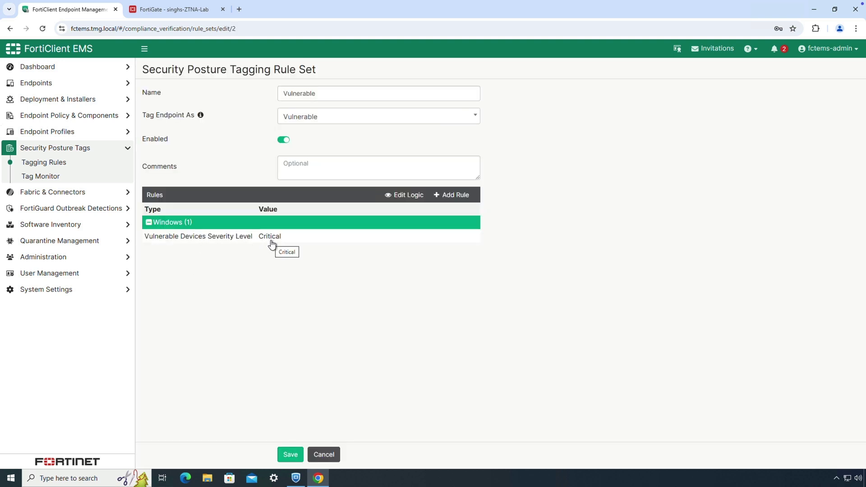
{"action": "left_click", "coordinate": [321, 455]}
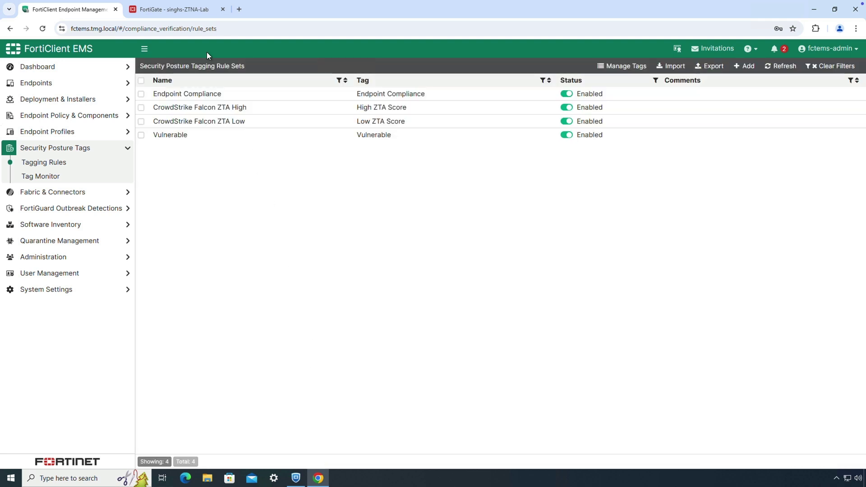
Step: In FortiGate Fabric Connectors, review the FortiClient EMS connector settings and cancel unchanged
{"action": "left_click", "coordinate": [189, 10]}
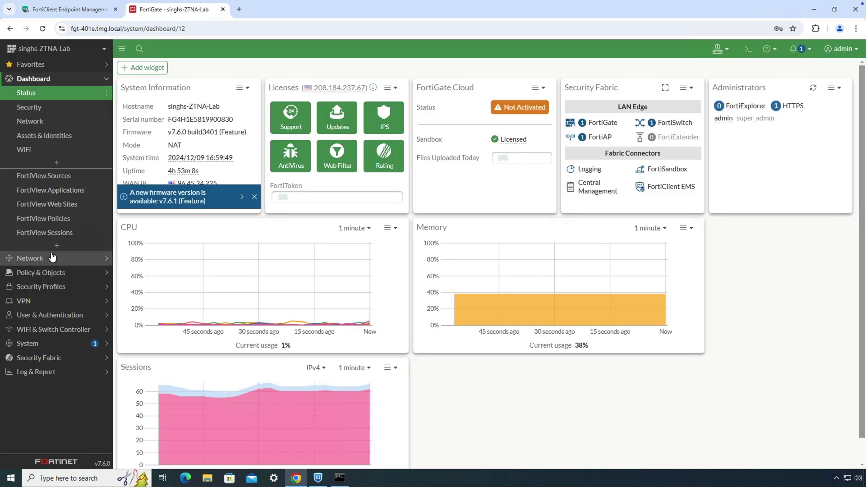
{"action": "left_click", "coordinate": [49, 357]}
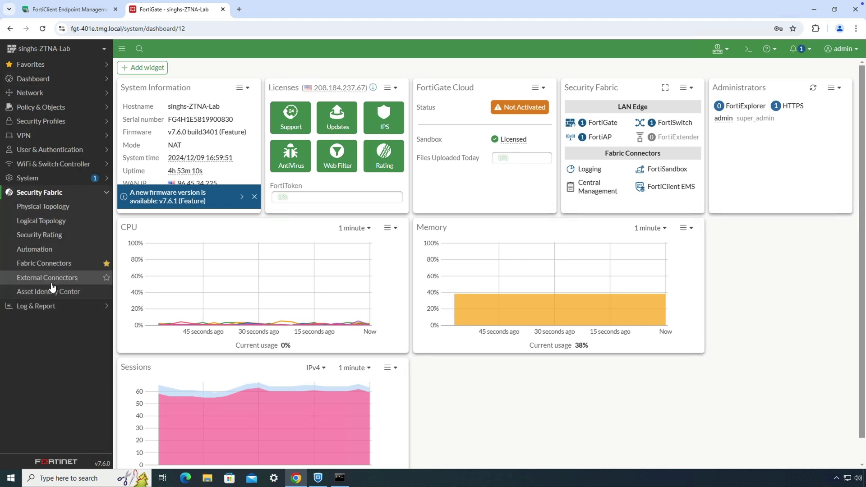
{"action": "left_click", "coordinate": [53, 268]}
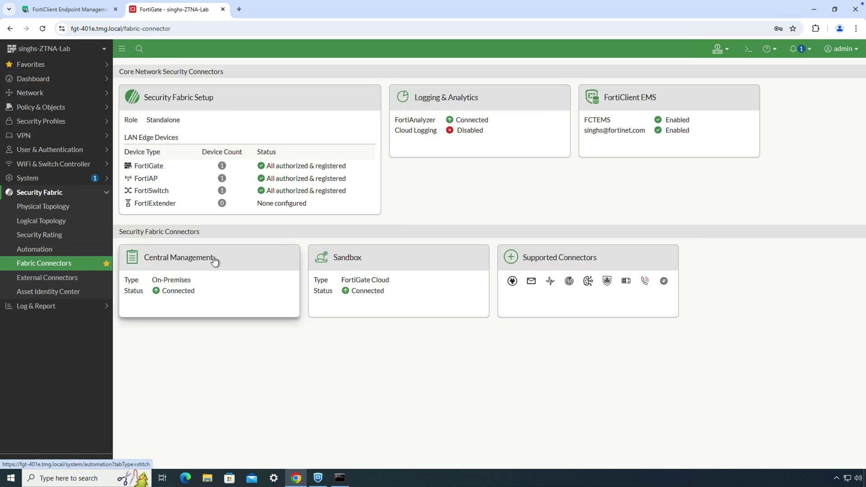
{"action": "left_click", "coordinate": [594, 126]}
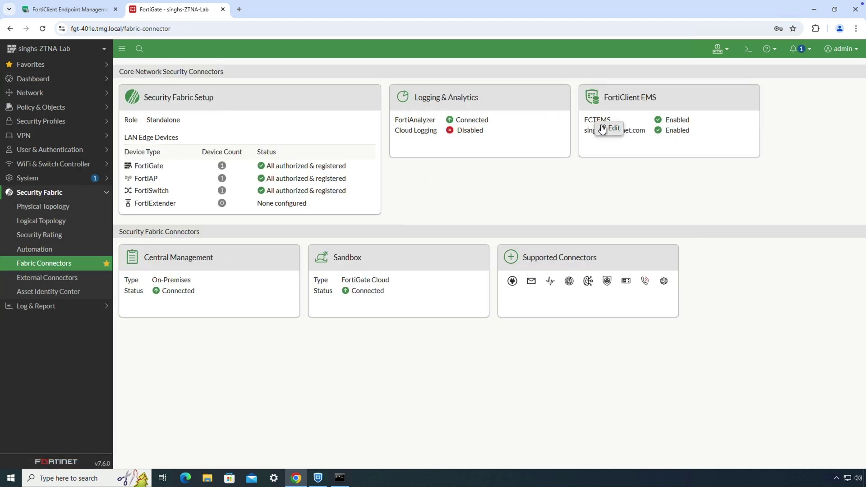
{"action": "left_click", "coordinate": [606, 129]}
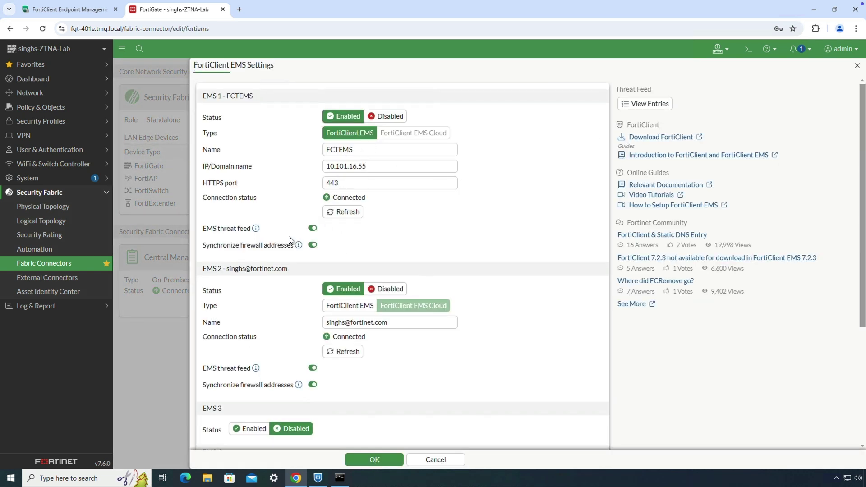
{"action": "left_click", "coordinate": [436, 460]}
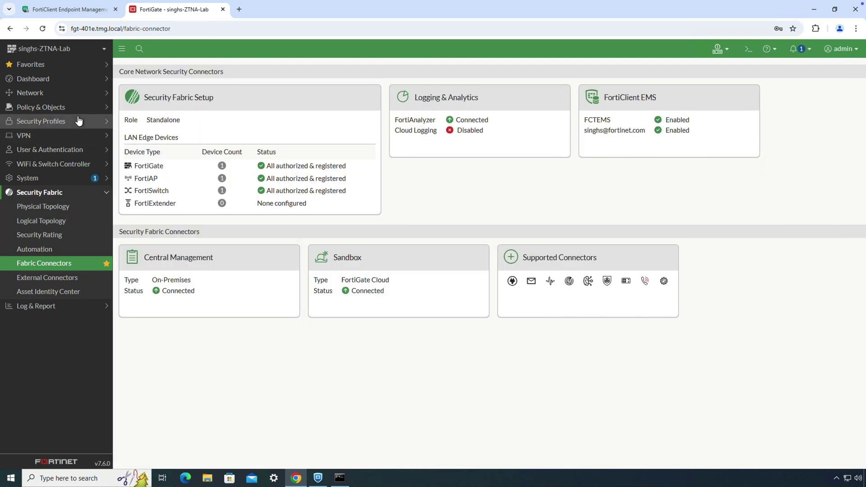
{"action": "left_click", "coordinate": [41, 67]}
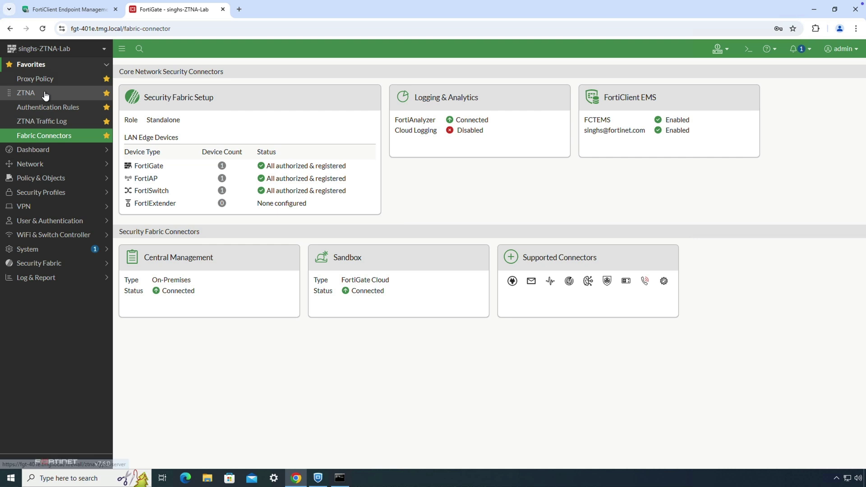
Step: View the Contractor Portal ZTNA server's CLI config, highlighting 'set client-cert disable', then cancel unchanged
{"action": "left_click", "coordinate": [45, 92]}
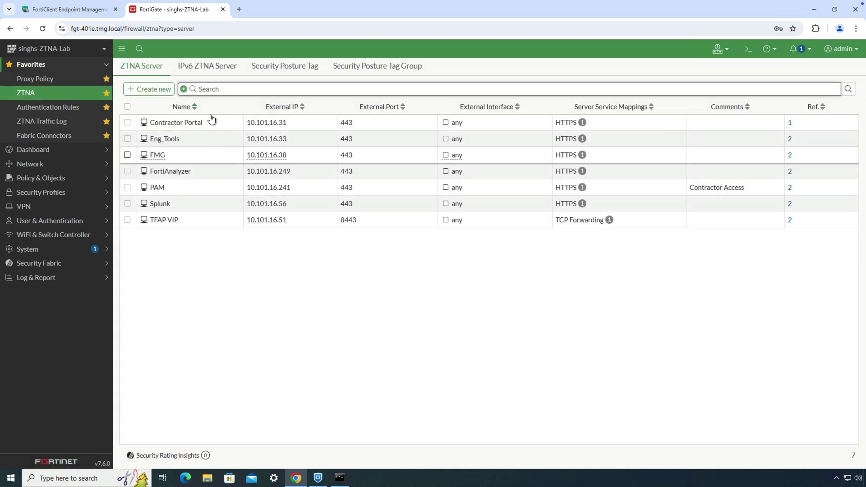
{"action": "left_click", "coordinate": [177, 126]}
{"action": "left_click", "coordinate": [178, 140]}
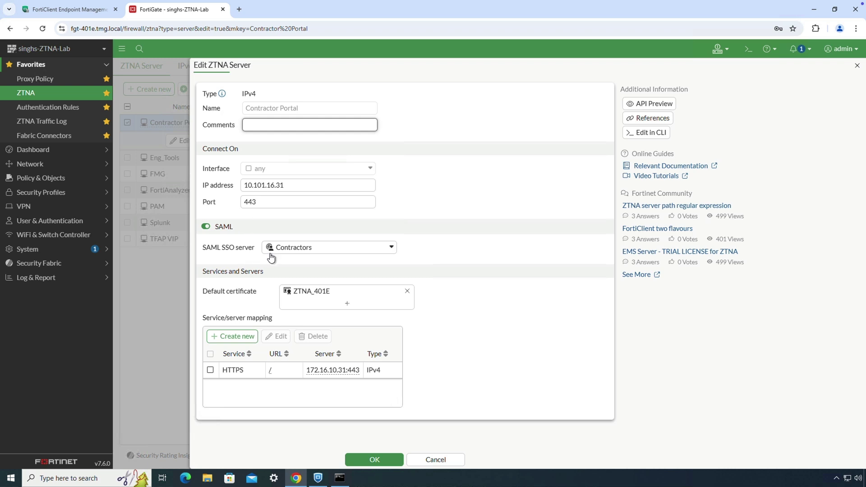
{"action": "mouse_move", "coordinate": [324, 372]}
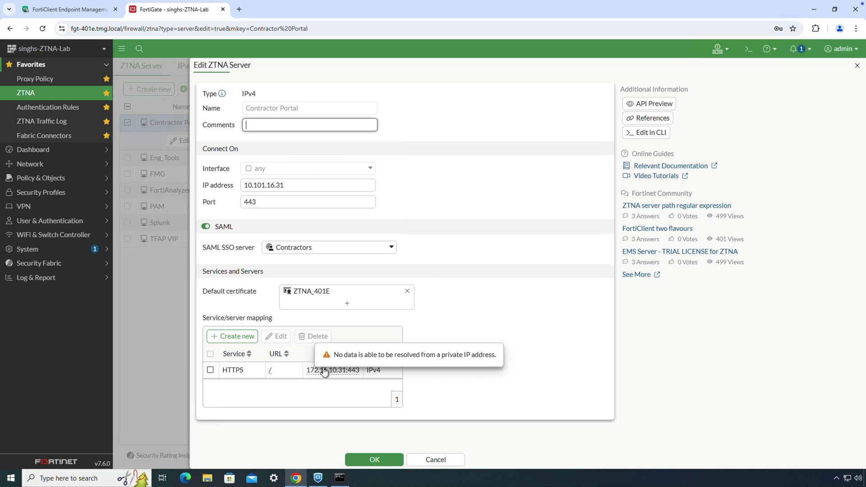
{"action": "left_click", "coordinate": [641, 136]}
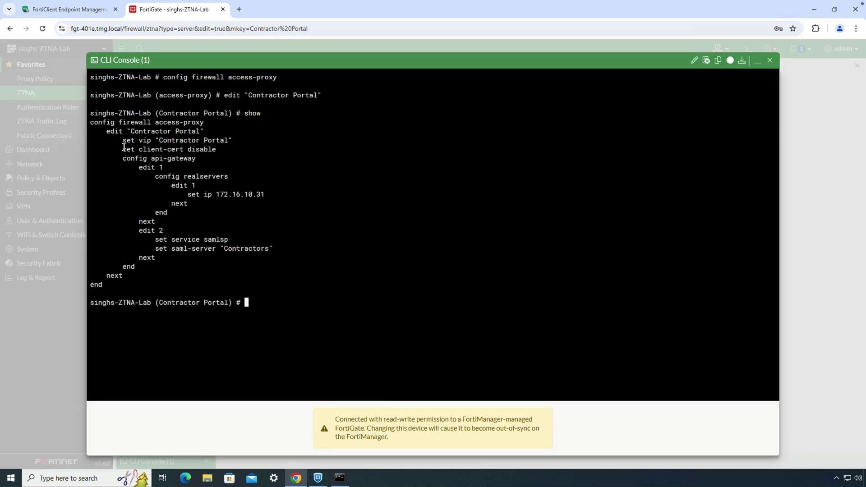
{"action": "left_click_drag", "start_coordinate": [122, 149], "coordinate": [215, 151]}
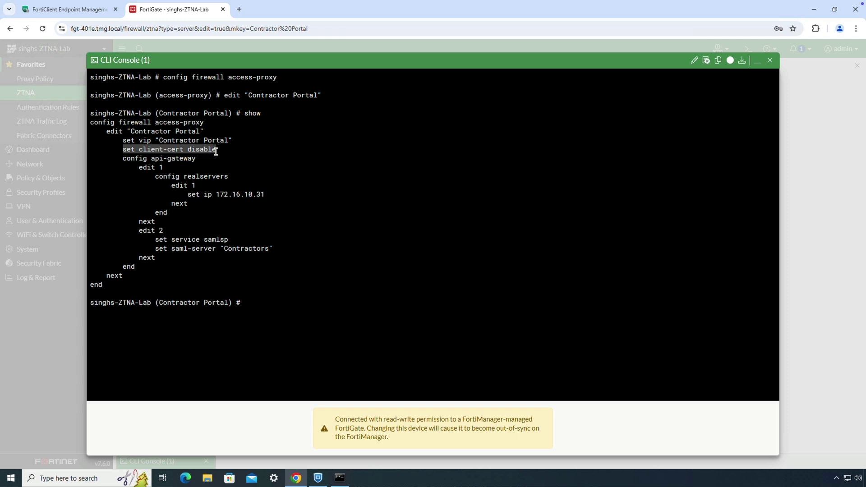
{"action": "left_click", "coordinate": [770, 60]}
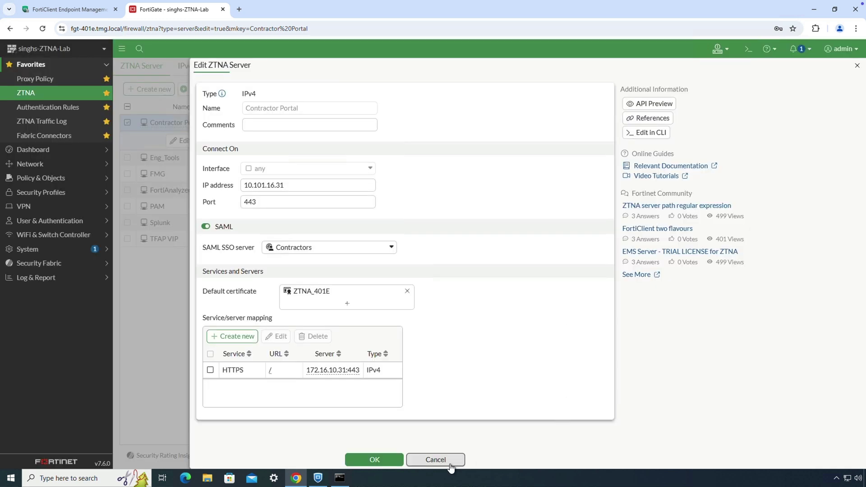
{"action": "left_click", "coordinate": [433, 459]}
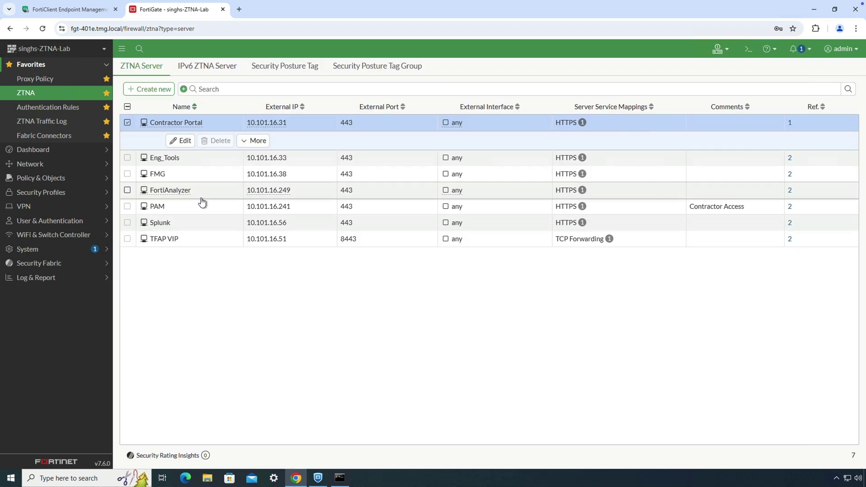
{"action": "left_click", "coordinate": [261, 67]}
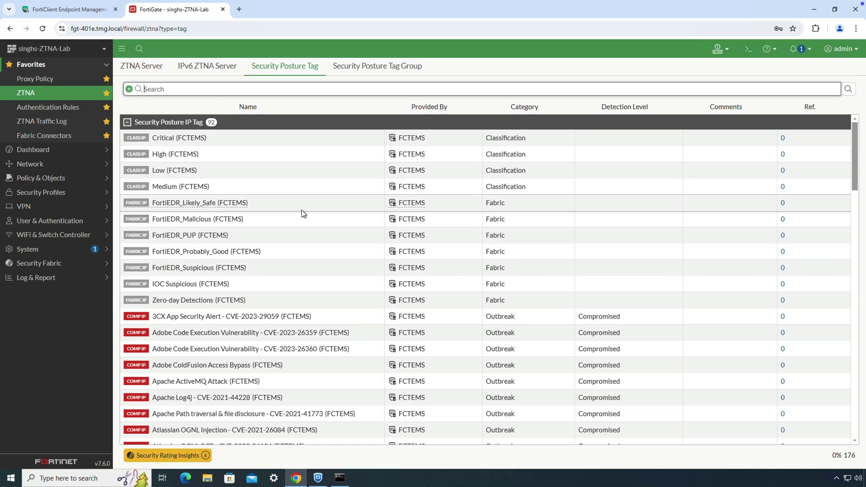
{"action": "scroll", "coordinate": [302, 209], "scroll_direction": "down", "scroll_amount": 3}
{"action": "scroll", "coordinate": [302, 210], "scroll_direction": "down", "scroll_amount": 10}
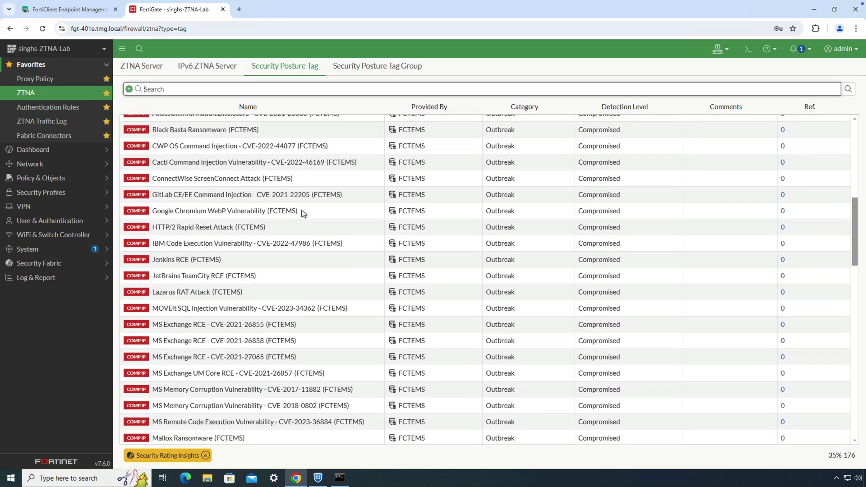
{"action": "scroll", "coordinate": [302, 210], "scroll_direction": "down", "scroll_amount": 12}
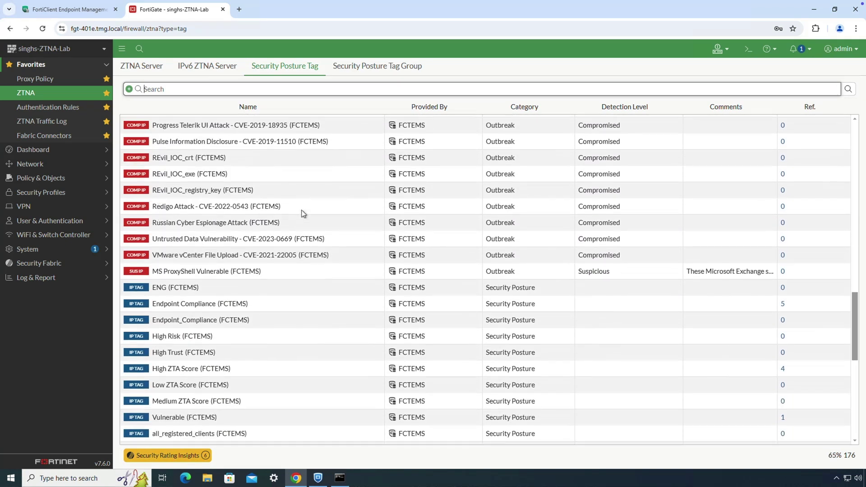
{"action": "scroll", "coordinate": [302, 212], "scroll_direction": "down", "scroll_amount": 3}
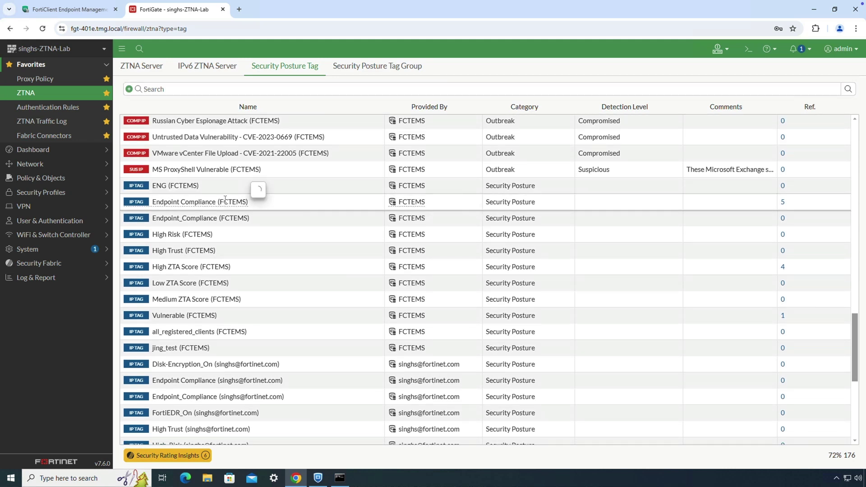
{"action": "mouse_move", "coordinate": [333, 202]}
{"action": "left_click", "coordinate": [378, 186]}
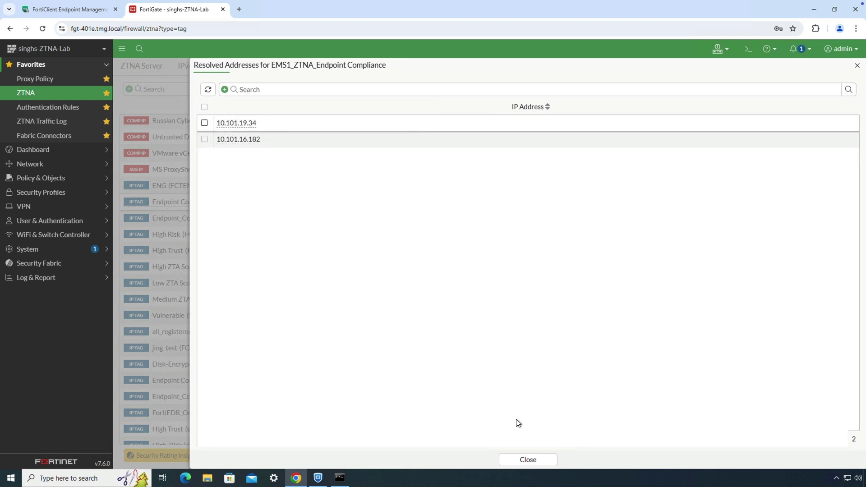
{"action": "left_click", "coordinate": [528, 460]}
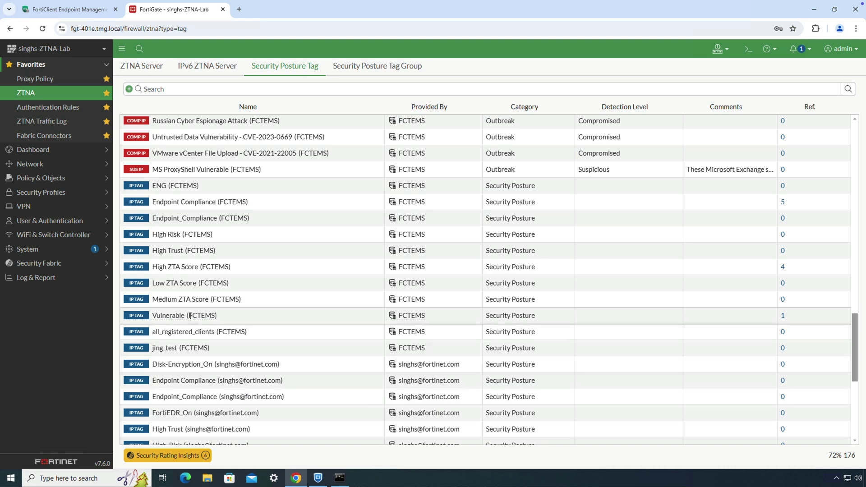
{"action": "mouse_move", "coordinate": [191, 315]}
{"action": "left_click", "coordinate": [345, 302]}
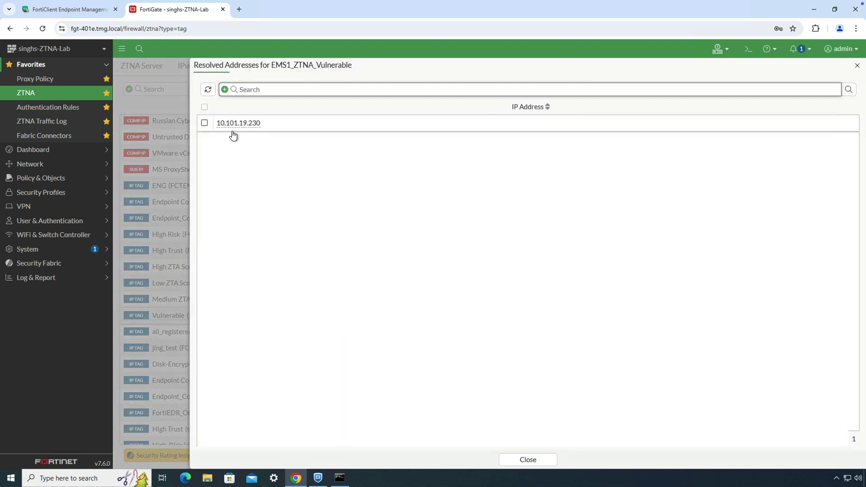
{"action": "left_click", "coordinate": [536, 460]}
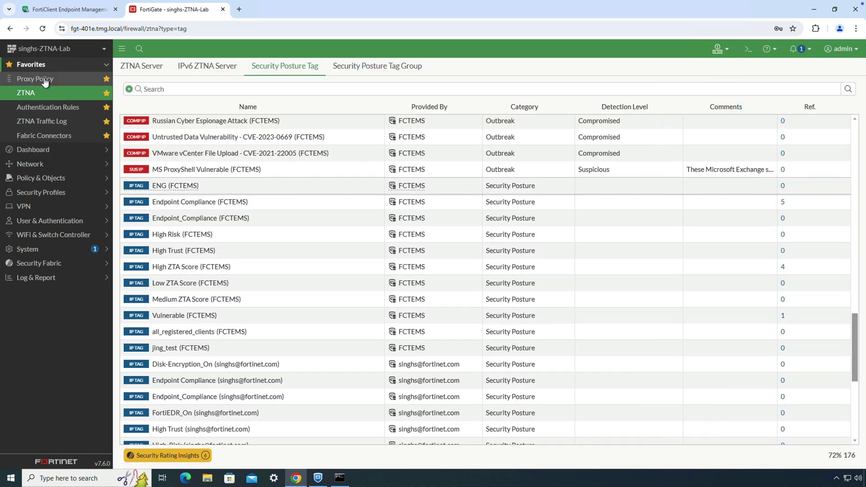
Step: Open the Risky Clients proxy policy for review and close it without saving
{"action": "left_click", "coordinate": [44, 80]}
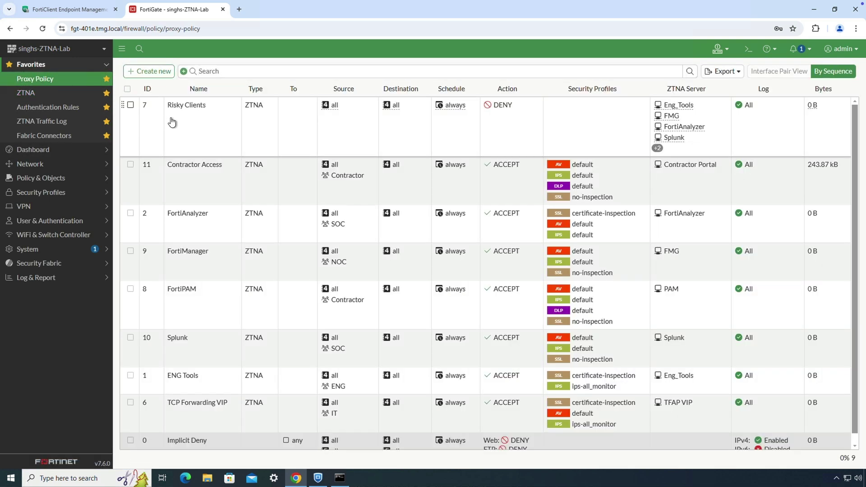
{"action": "left_click", "coordinate": [171, 122]}
{"action": "left_click", "coordinate": [177, 165]}
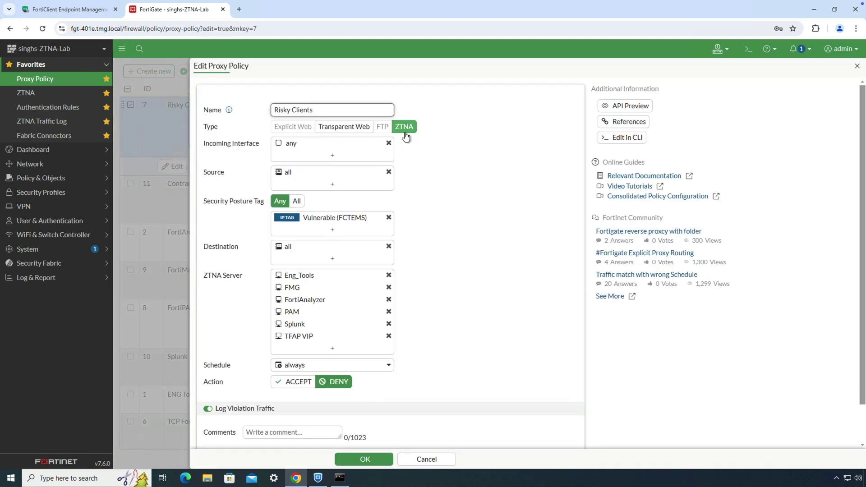
{"action": "mouse_move", "coordinate": [316, 219]}
{"action": "left_click", "coordinate": [430, 460]}
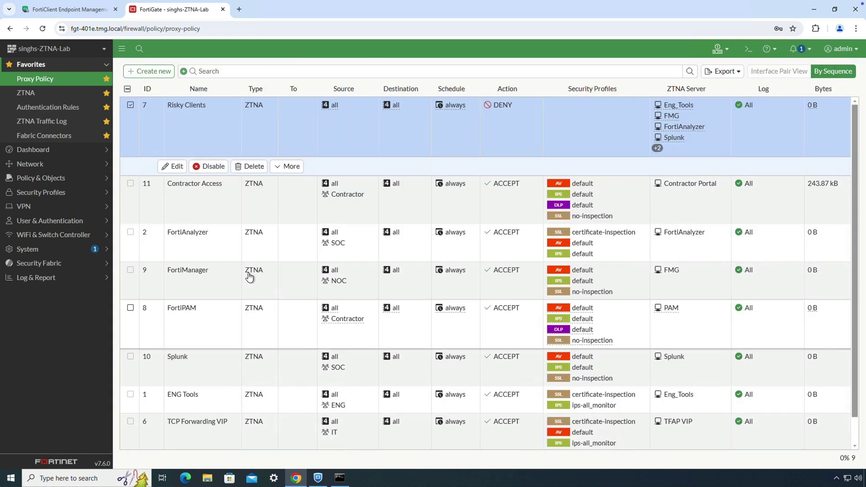
Step: Review the Contractor Access proxy policy settings and cancel without changes
{"action": "left_click", "coordinate": [194, 208]}
{"action": "left_click", "coordinate": [190, 215]}
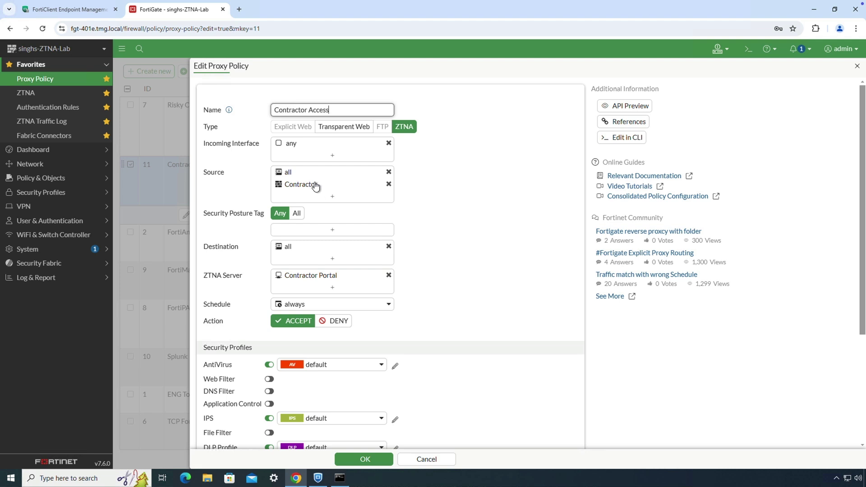
{"action": "mouse_move", "coordinate": [316, 185]}
{"action": "mouse_move", "coordinate": [311, 279]}
{"action": "scroll", "coordinate": [312, 313], "scroll_direction": "down", "scroll_amount": 2}
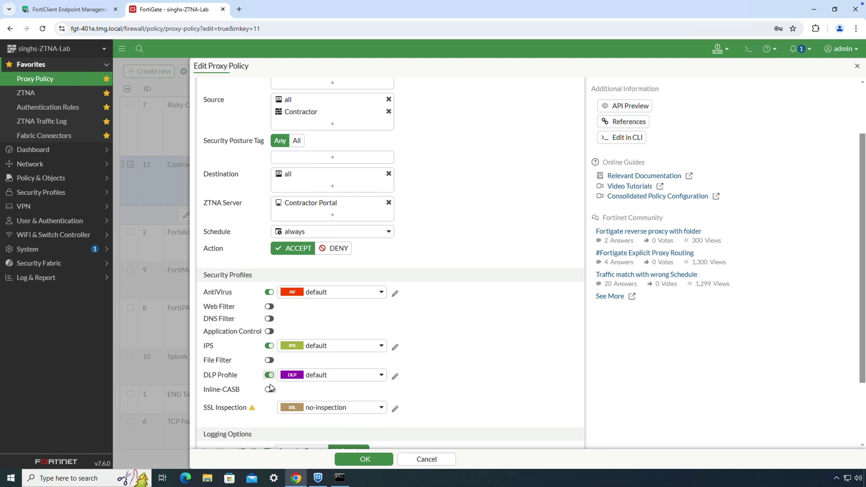
{"action": "left_click", "coordinate": [405, 464]}
Step: Review the FortiAnalyzer proxy policy requiring the Endpoint Compliance tag for SOC users, then cancel
{"action": "left_click", "coordinate": [212, 239]}
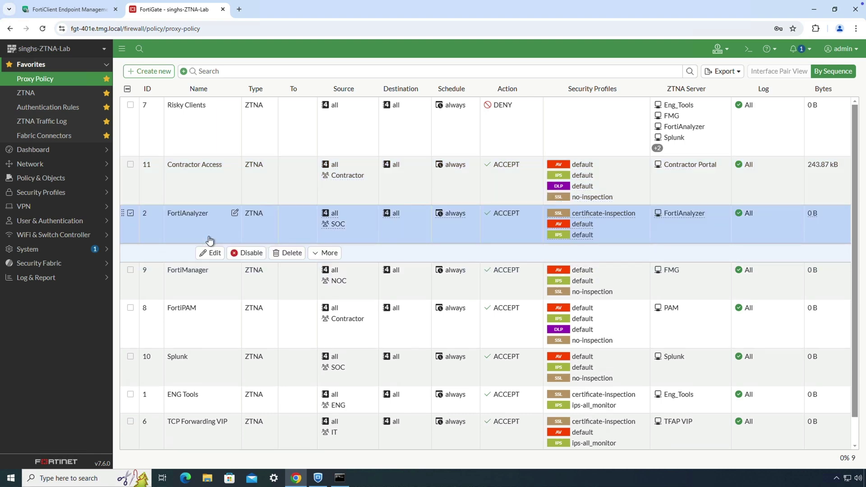
{"action": "left_click", "coordinate": [210, 253]}
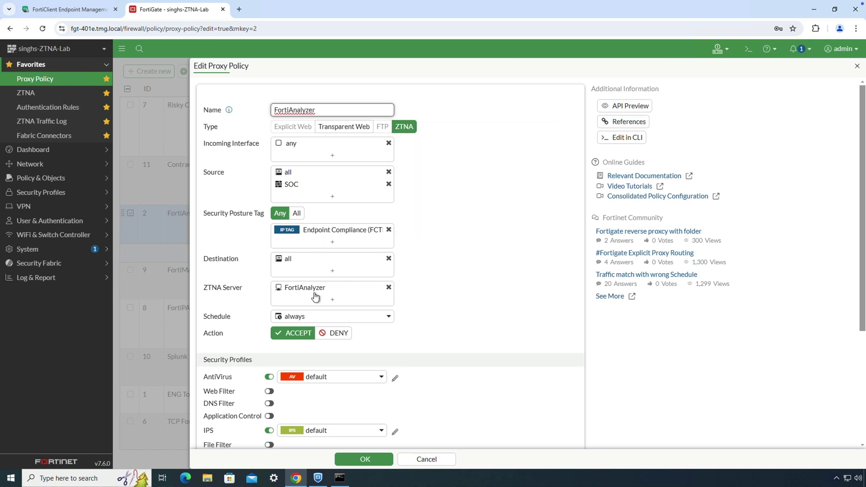
{"action": "scroll", "coordinate": [318, 336], "scroll_direction": "down", "scroll_amount": 1}
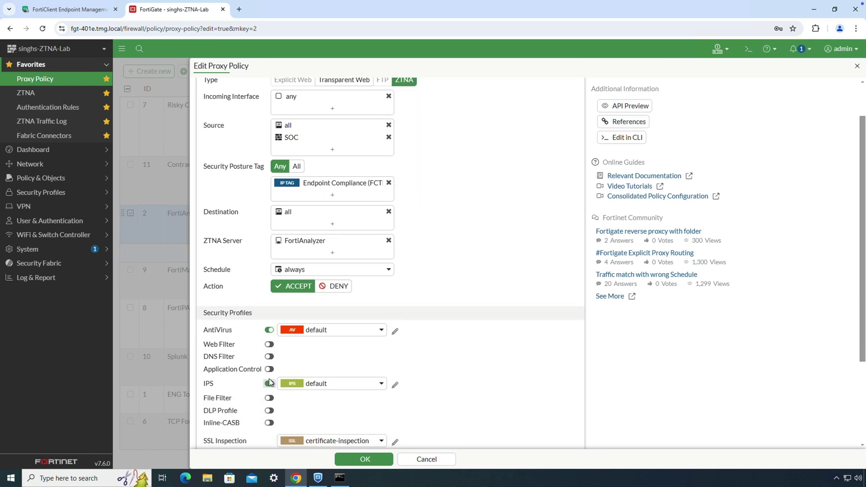
{"action": "scroll", "coordinate": [270, 383], "scroll_direction": "down", "scroll_amount": 1}
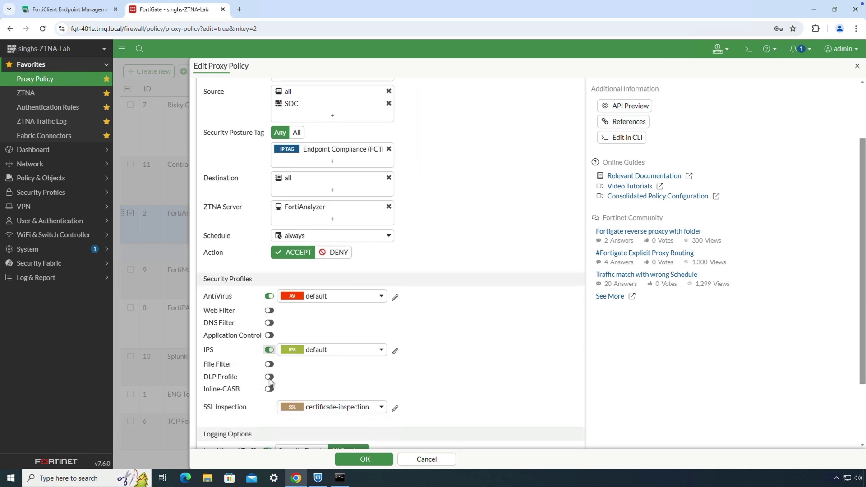
{"action": "left_click", "coordinate": [418, 460]}
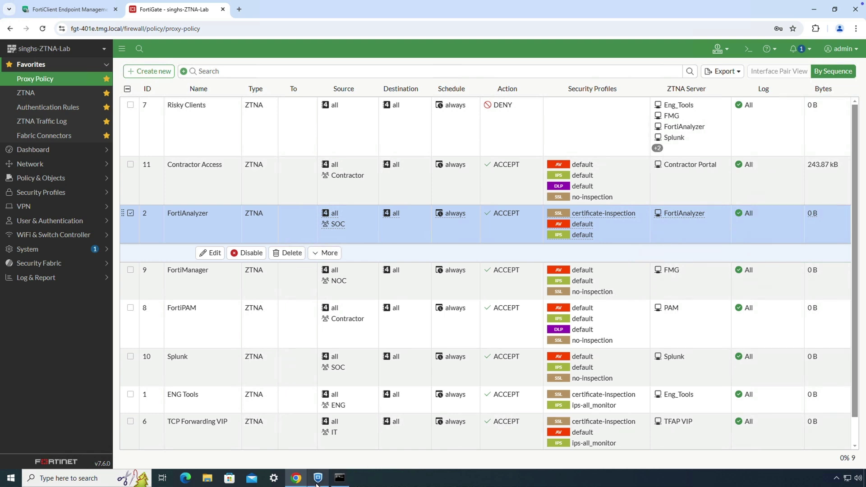
Step: Check FortiClient's EMS connection, then show the profile with Endpoint Compliance and High ZTA Score tags
{"action": "left_click", "coordinate": [318, 481]}
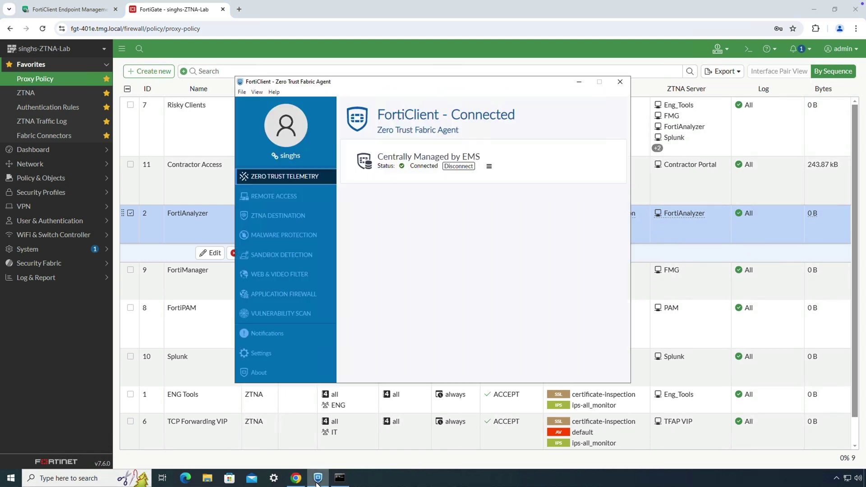
{"action": "left_click", "coordinate": [489, 166]}
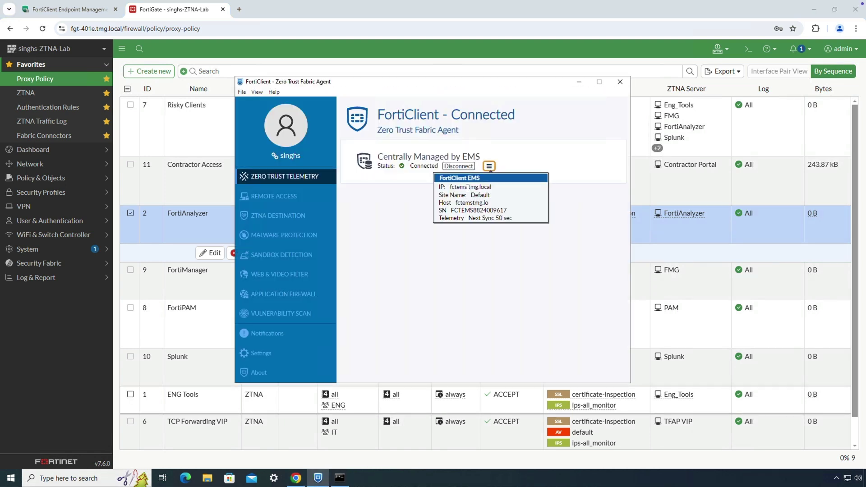
{"action": "left_click", "coordinate": [298, 149]}
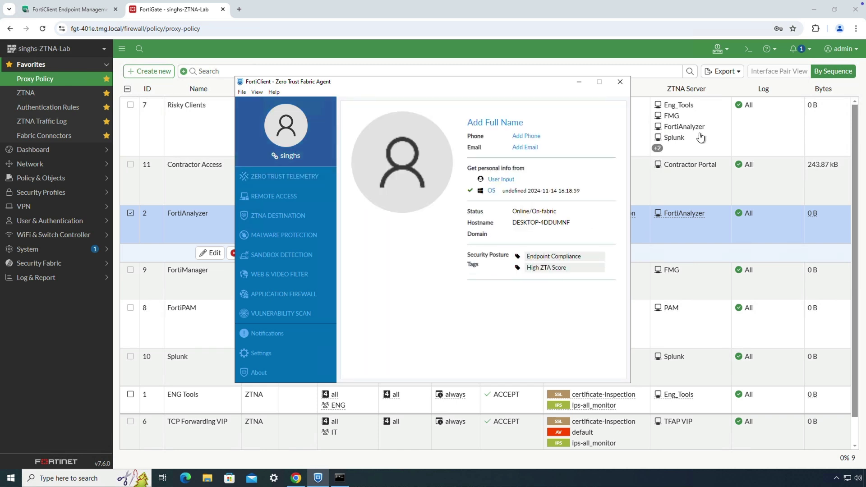
{"action": "left_click", "coordinate": [856, 29]}
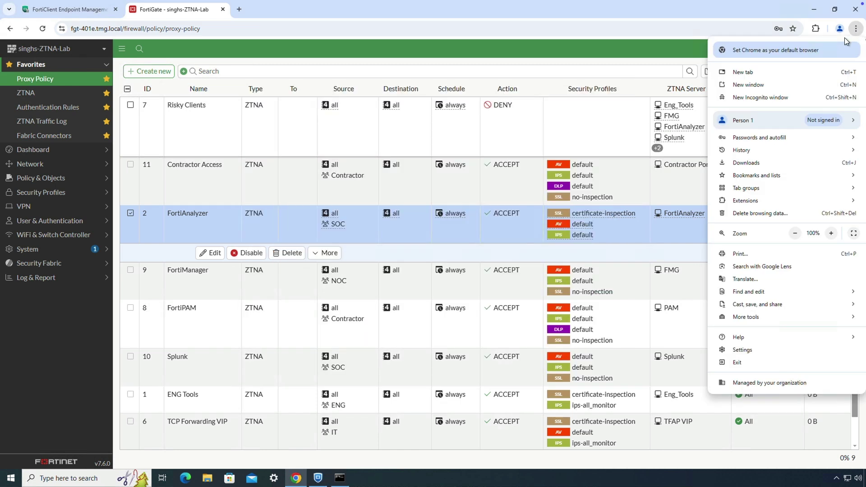
{"action": "left_click", "coordinate": [782, 97]}
{"action": "type", "text": "https://faz.tmg.local"}
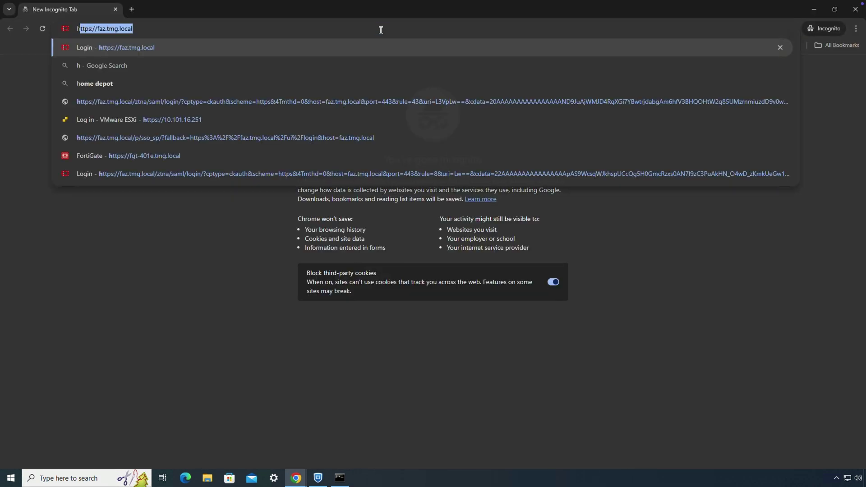
{"action": "key", "text": "Return"}
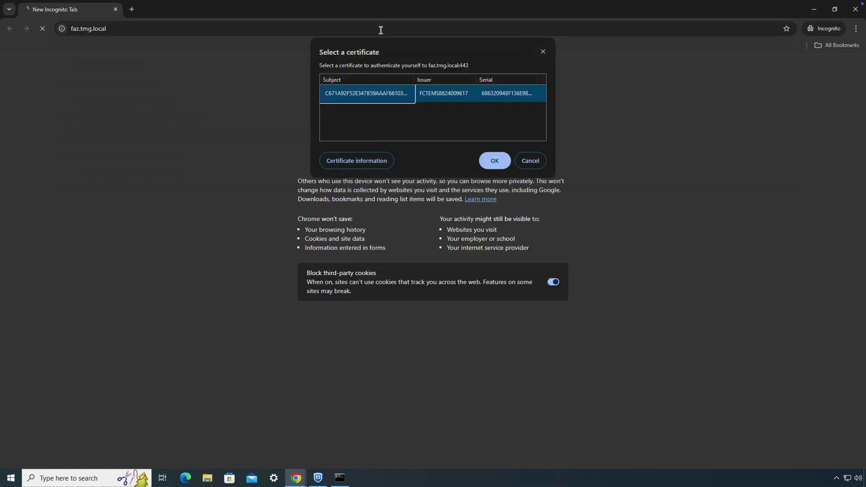
{"action": "left_click", "coordinate": [505, 159]}
{"action": "type", "text": "mitz"}
{"action": "key", "text": "Tab"}
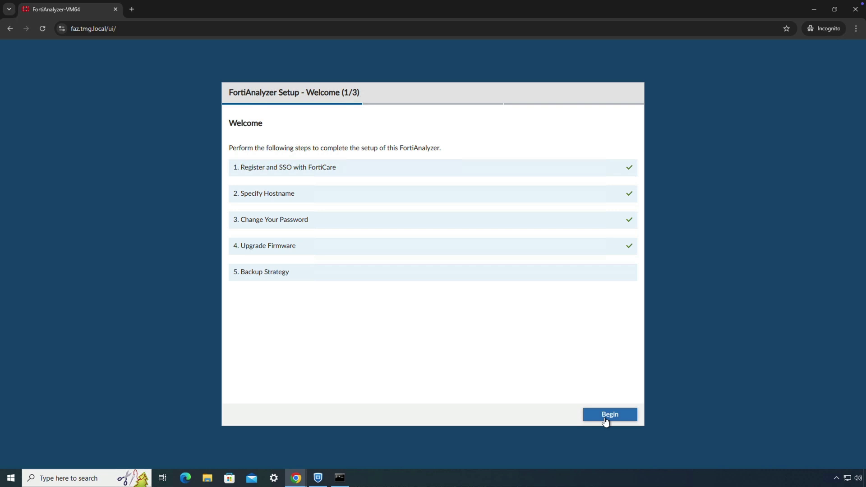
Step: Finish the FortiAnalyzer setup wizard (Begin, Later, Finish) and close the private window
{"action": "left_click", "coordinate": [607, 417]}
{"action": "left_click", "coordinate": [607, 418]}
{"action": "left_click", "coordinate": [607, 417]}
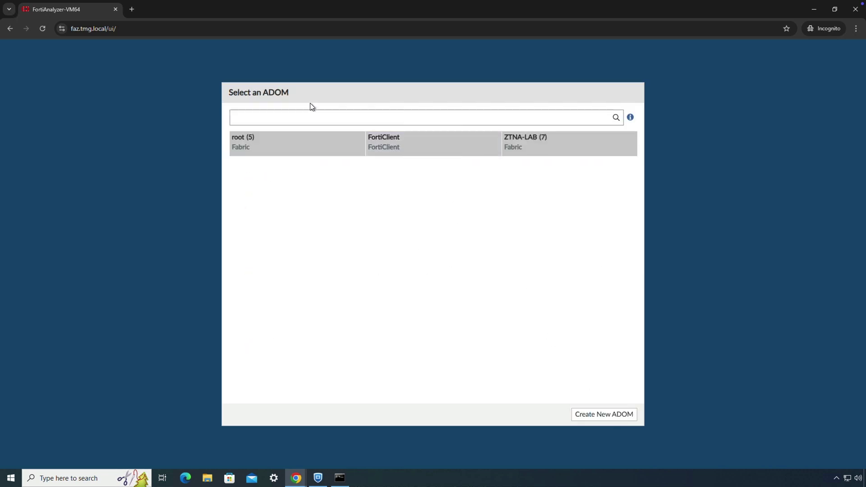
{"action": "left_click", "coordinate": [116, 9]}
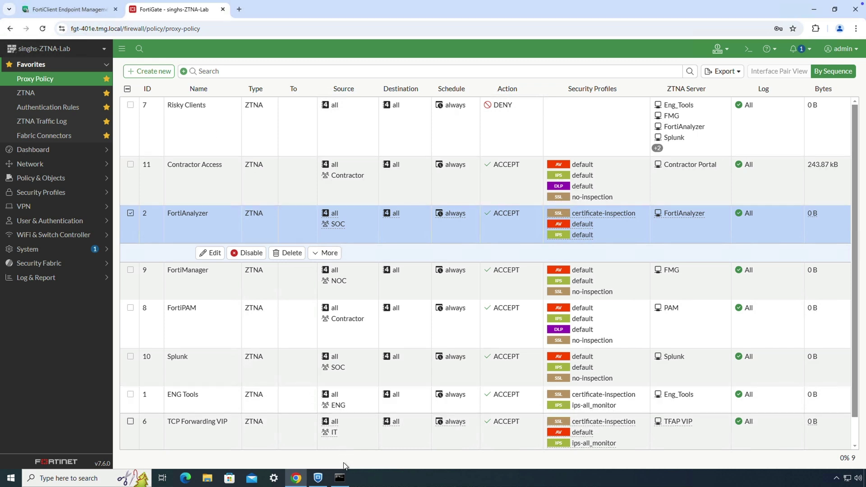
Step: Open a Command Prompt, then show FortiClient's ZTNA destinations, including 172.16.10.38 on port 22
{"action": "left_click", "coordinate": [340, 478]}
{"action": "left_click", "coordinate": [189, 155]}
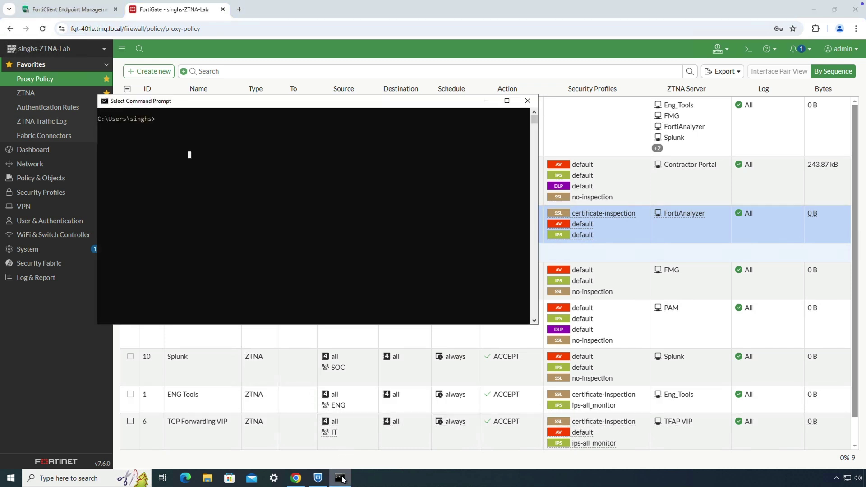
{"action": "left_click", "coordinate": [186, 206]}
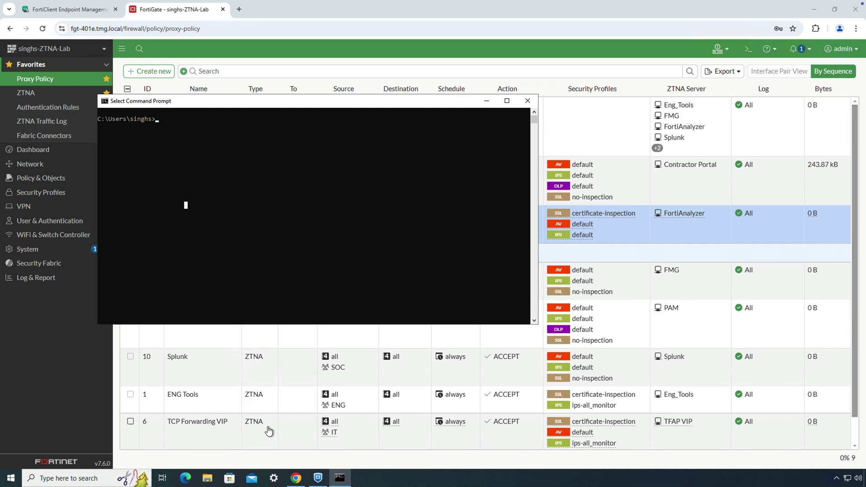
{"action": "left_click", "coordinate": [318, 479]}
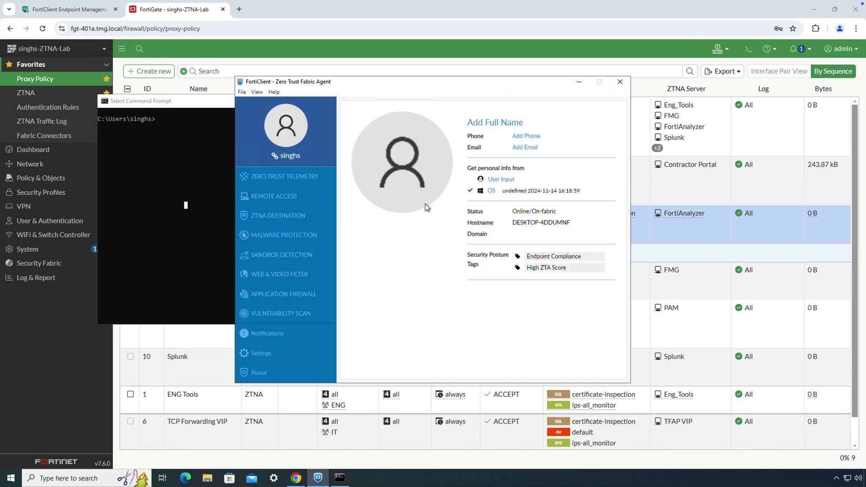
{"action": "left_click", "coordinate": [291, 215]}
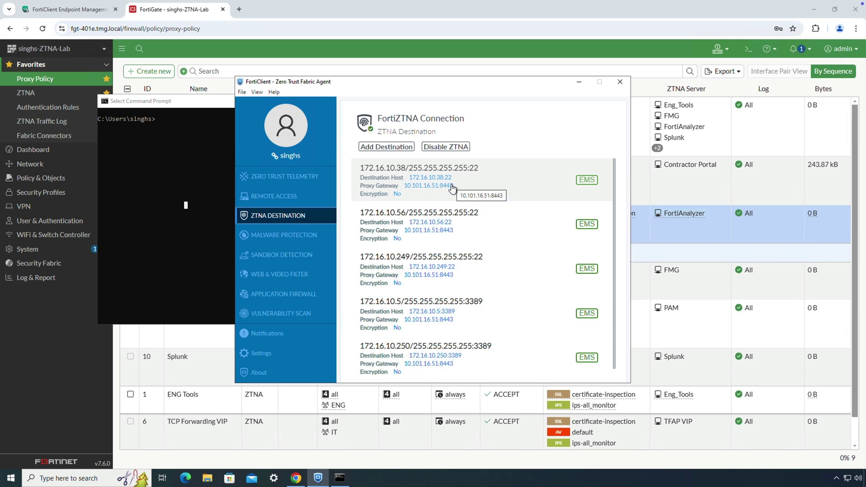
Step: Ping 172.16.10.38 and stop it after it times out
{"action": "left_click", "coordinate": [199, 186]}
{"action": "type", "text": "ping 172.16"}
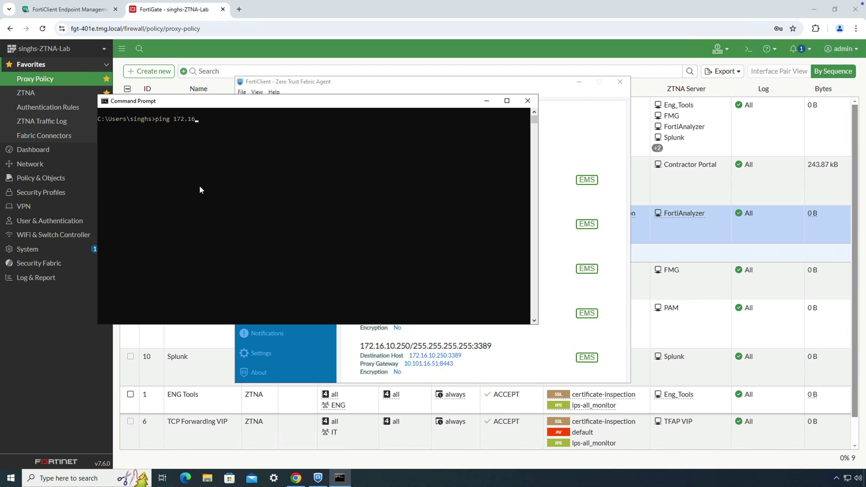
{"action": "type", "text": ".10.38"}
{"action": "key", "text": "Return"}
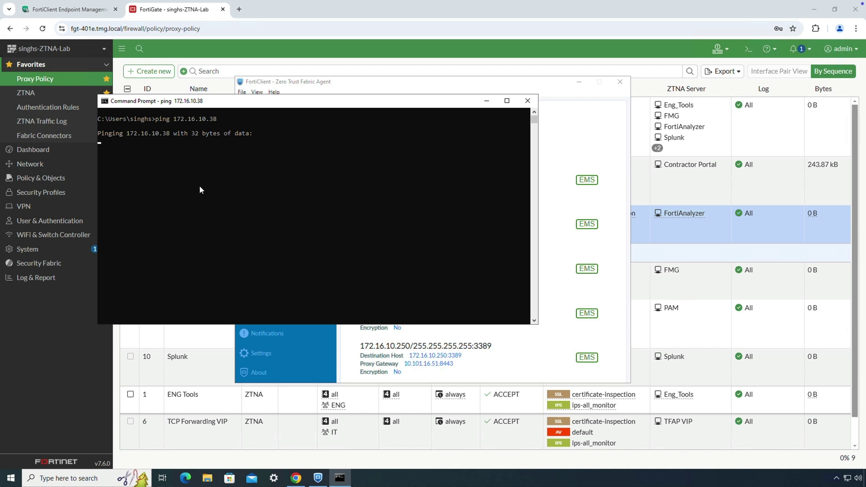
{"action": "key", "text": "ctrl+c"}
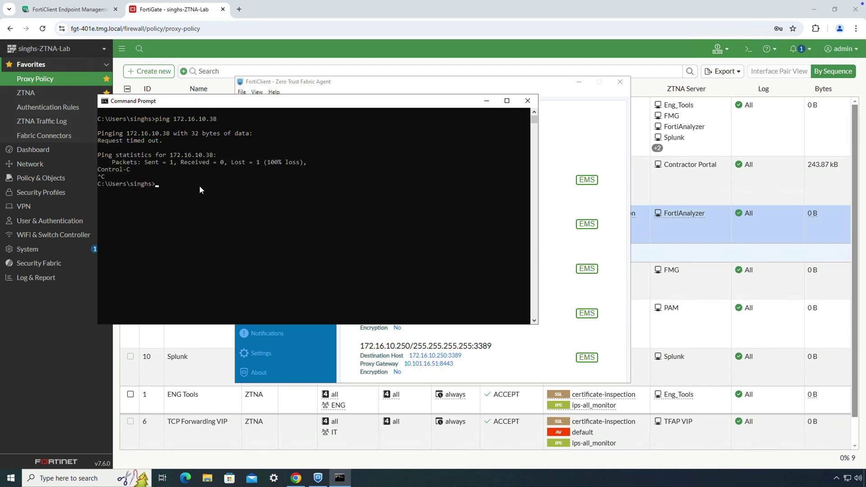
Step: SSH into 172.16.10.38, run show system interface, copy the 172.16.10.38 address, and exit
{"action": "key", "text": "Return"}
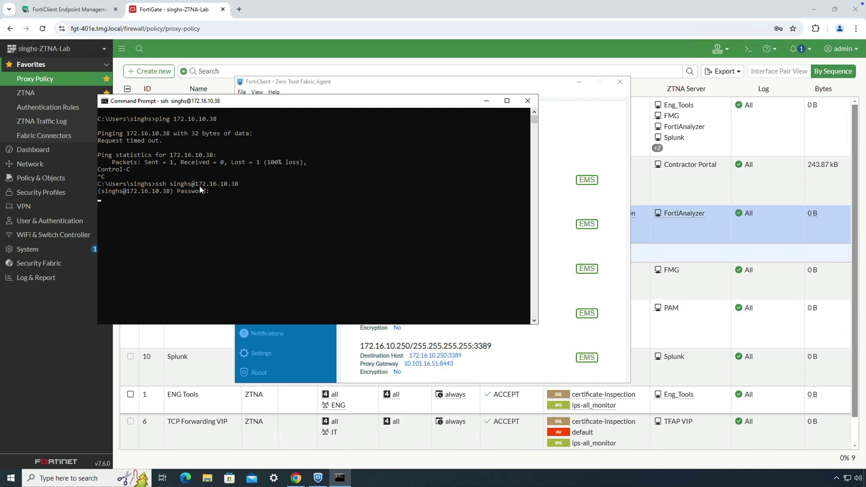
{"action": "key", "text": "Return"}
{"action": "key", "text": "Return"}
{"action": "type", "text": "show system interface"}
{"action": "key", "text": "question"}
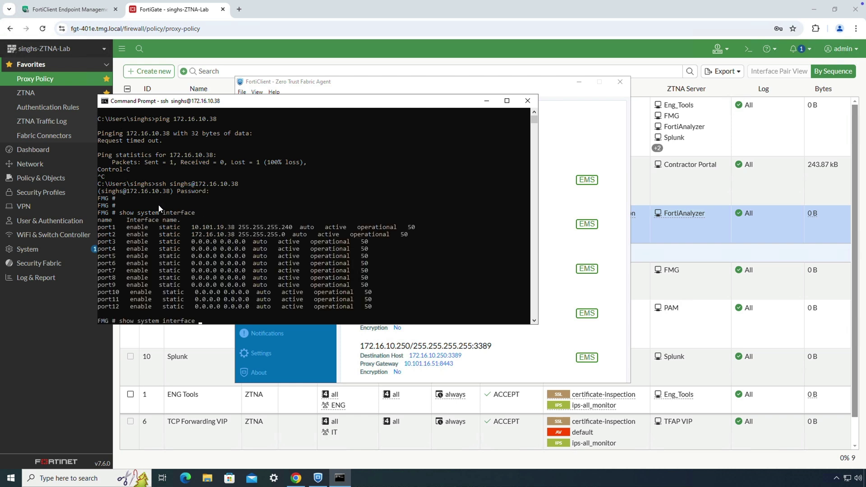
{"action": "left_click_drag", "start_coordinate": [192, 234], "coordinate": [208, 234]}
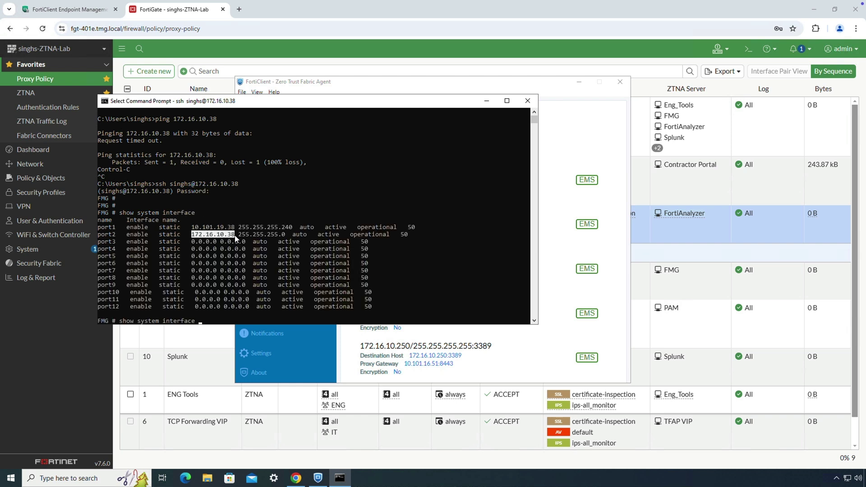
{"action": "right_click", "coordinate": [395, 220]}
{"action": "key", "text": "Return"}
{"action": "key", "text": "Return"}
{"action": "key", "text": "Return"}
{"action": "type", "text": "exit"}
{"action": "key", "text": "Return"}
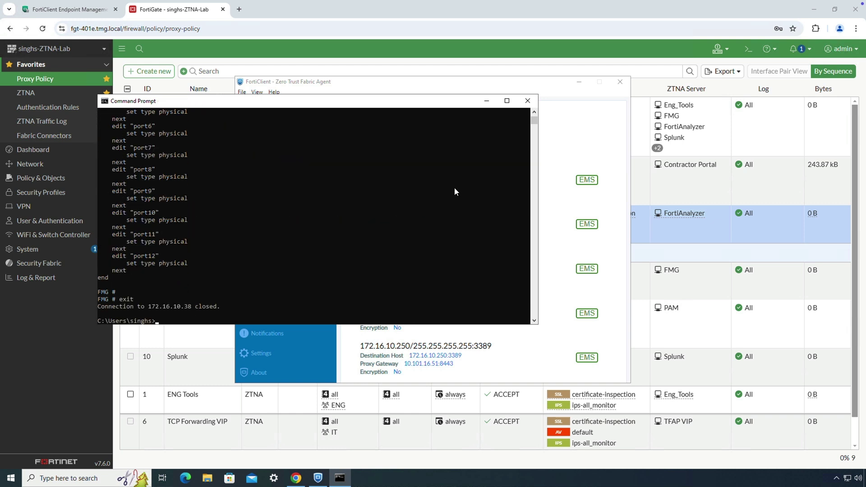
Step: Close the Command Prompt and minimize the FortiClient and Chrome windows
{"action": "left_click", "coordinate": [527, 100]}
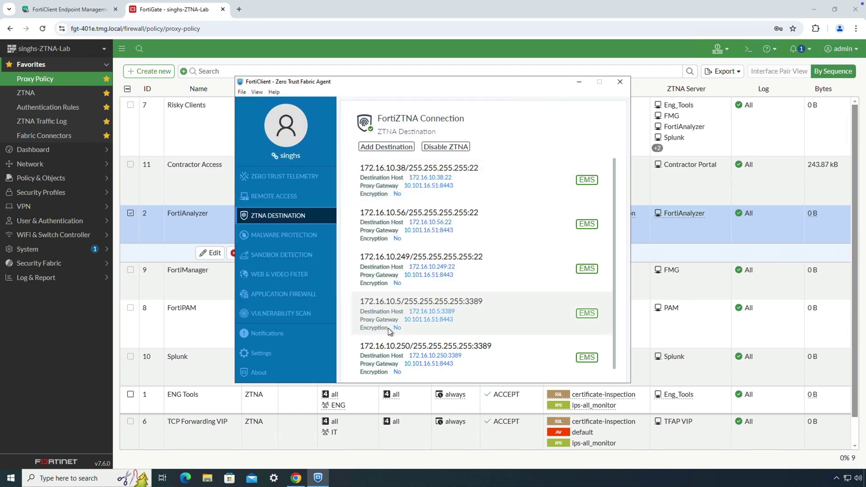
{"action": "scroll", "coordinate": [399, 357], "scroll_direction": "down", "scroll_amount": 1}
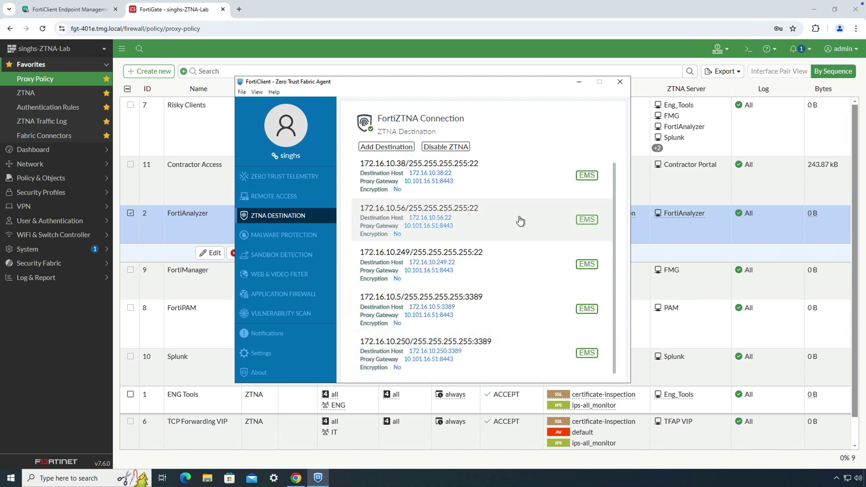
{"action": "left_click", "coordinate": [579, 85]}
{"action": "left_click", "coordinate": [814, 9]}
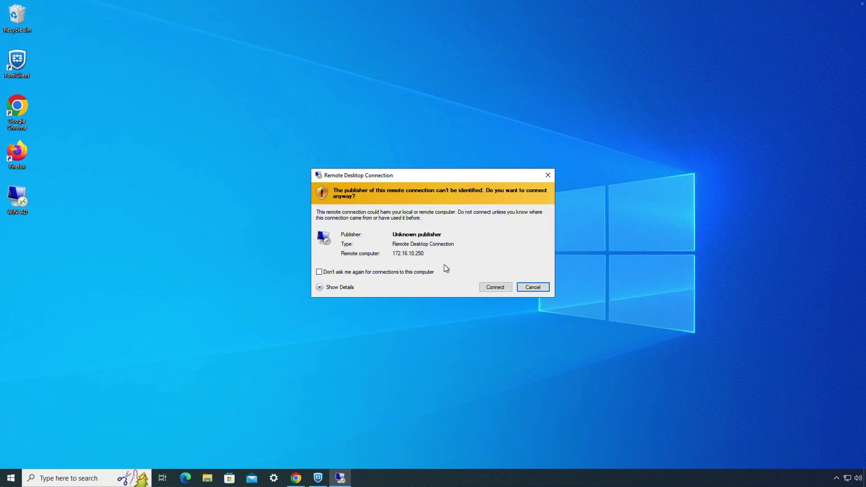
Step: Connect over RDP to 172.16.10.250 with the account password, then disconnect the session
{"action": "left_click", "coordinate": [492, 288]}
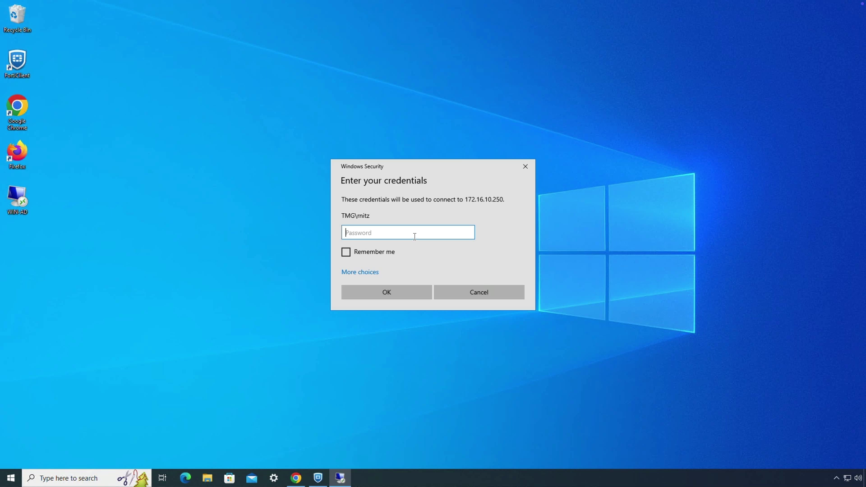
{"action": "type", "text": "•••••••••"}
{"action": "key", "text": "Return"}
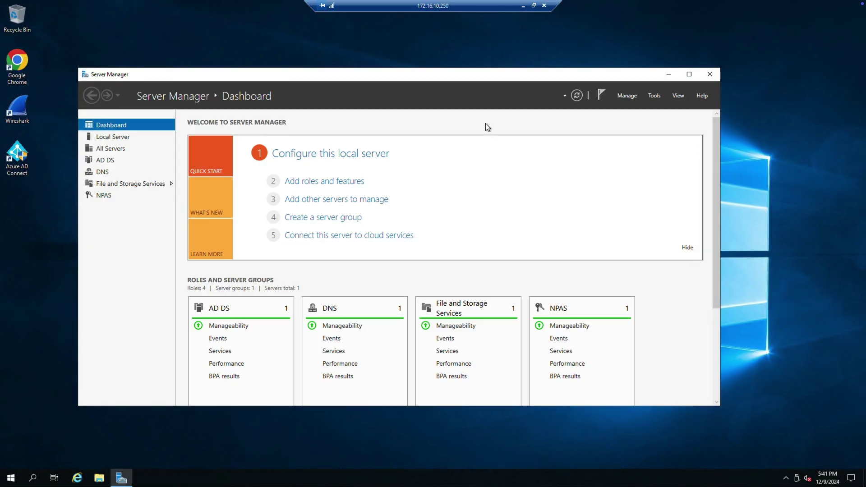
{"action": "left_click", "coordinate": [545, 5]}
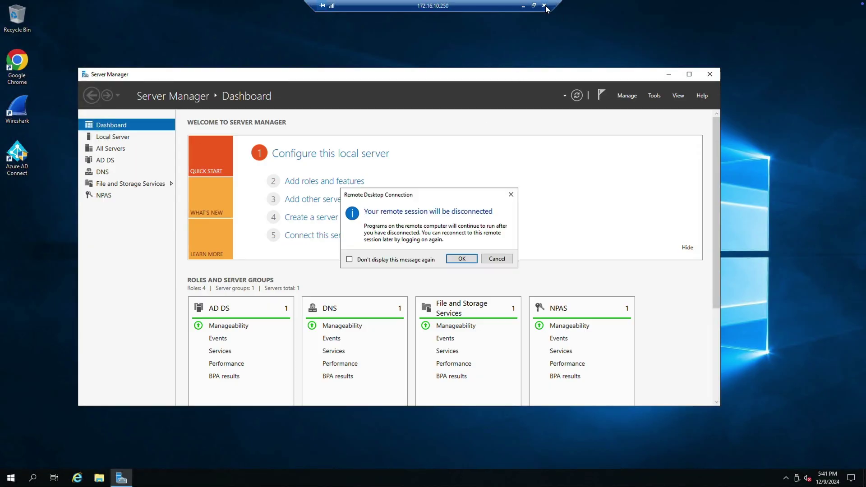
{"action": "left_click", "coordinate": [461, 260]}
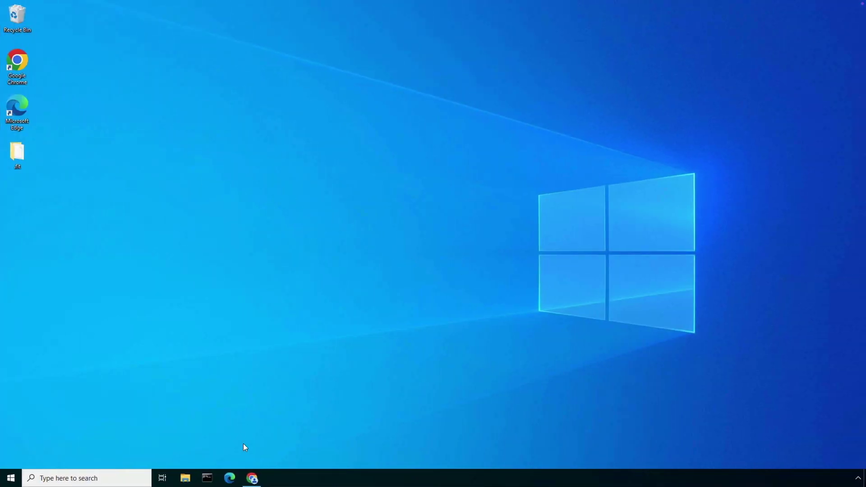
Step: Open a new private Chrome browsing window
{"action": "left_click", "coordinate": [252, 479]}
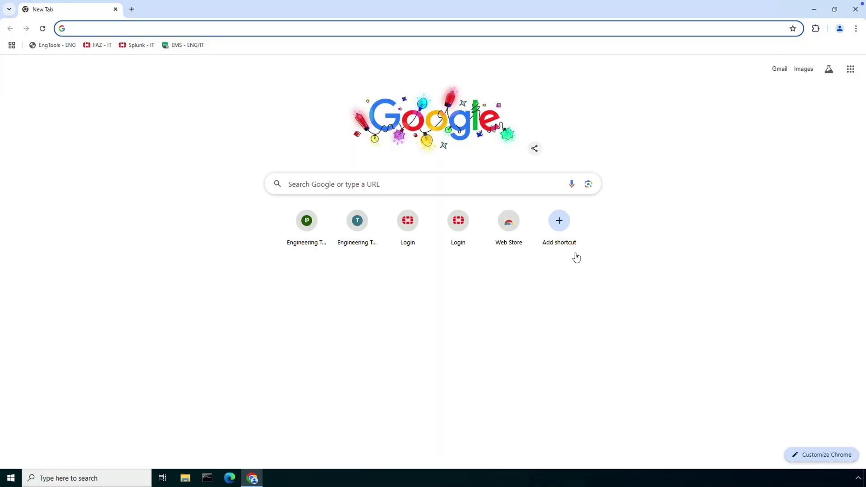
{"action": "left_click", "coordinate": [856, 29]}
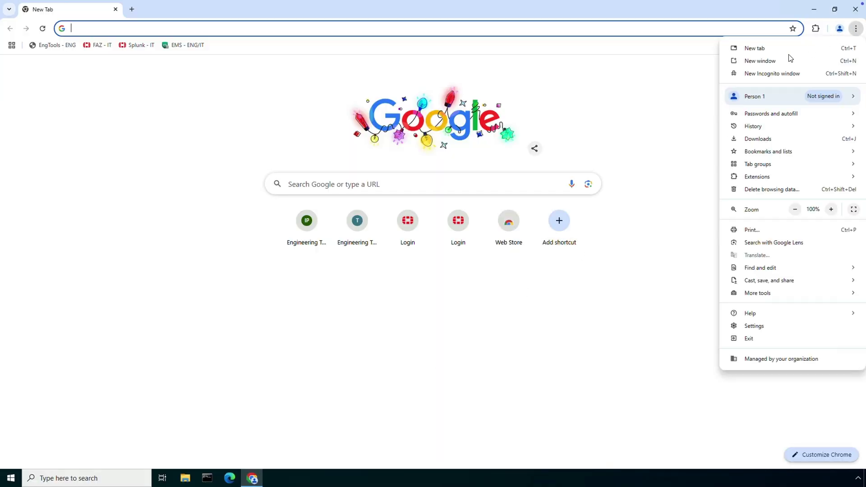
{"action": "left_click", "coordinate": [770, 73]}
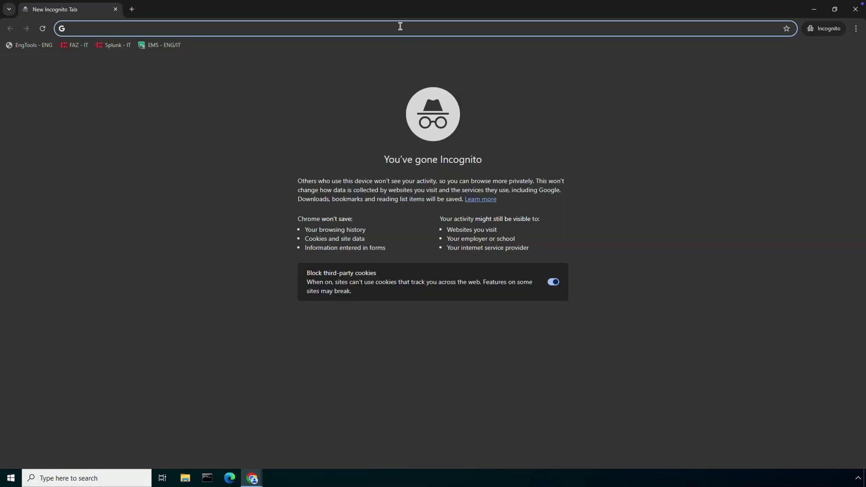
Step: Load the web-portal URL and sign in on the Fortinet SAML page with the username and password
{"action": "type", "text": "https"}
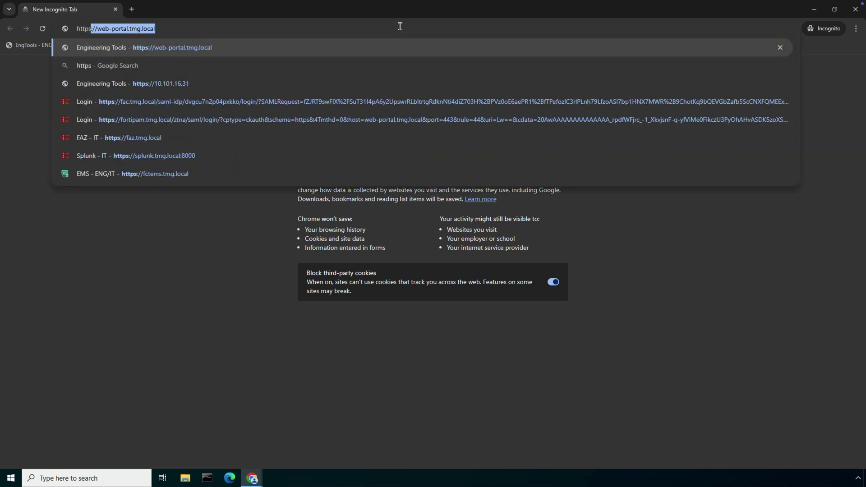
{"action": "key", "text": "Return"}
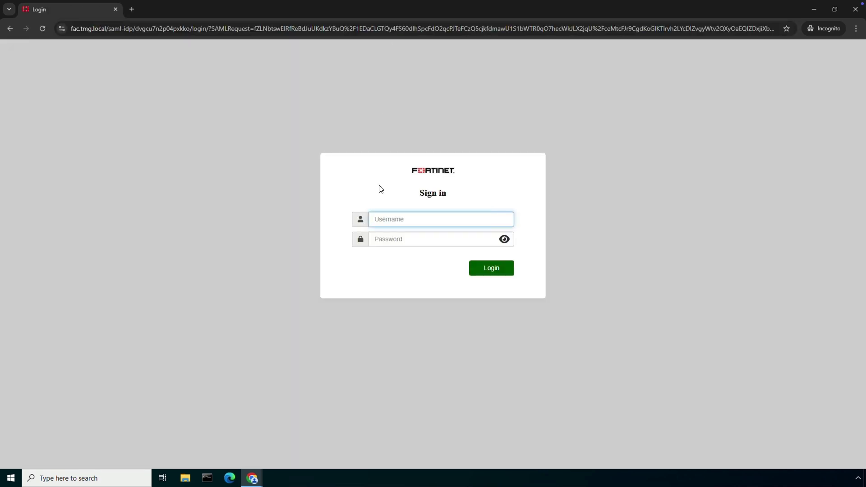
{"action": "key", "text": "Tab"}
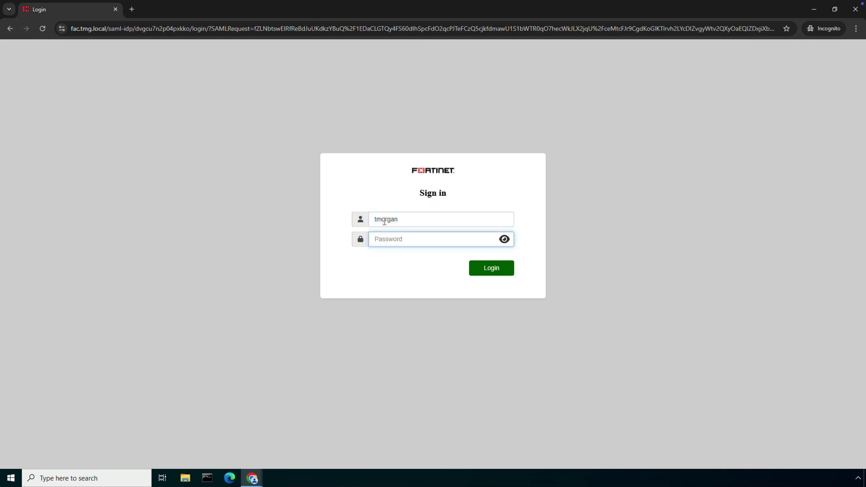
{"action": "type", "text": "•"}
{"action": "key", "text": "Return"}
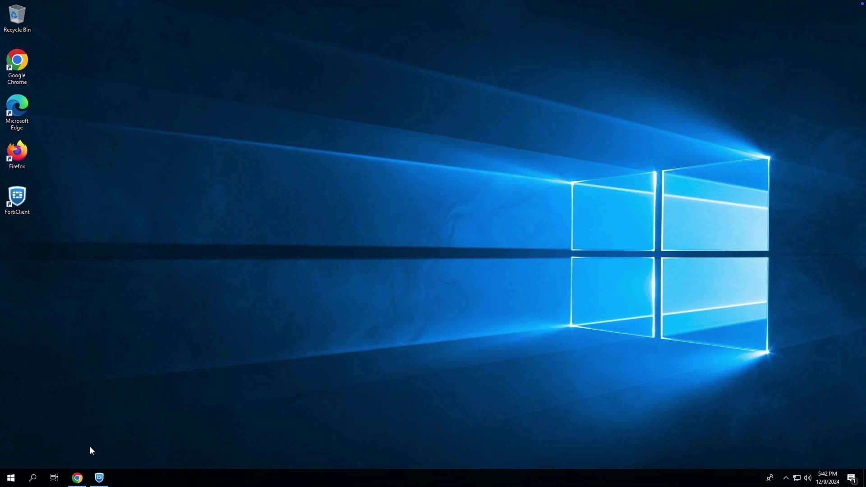
Step: Show the FortiClient EMS connection details and the user profile with its Vulnerable posture tag
{"action": "left_click", "coordinate": [100, 477]}
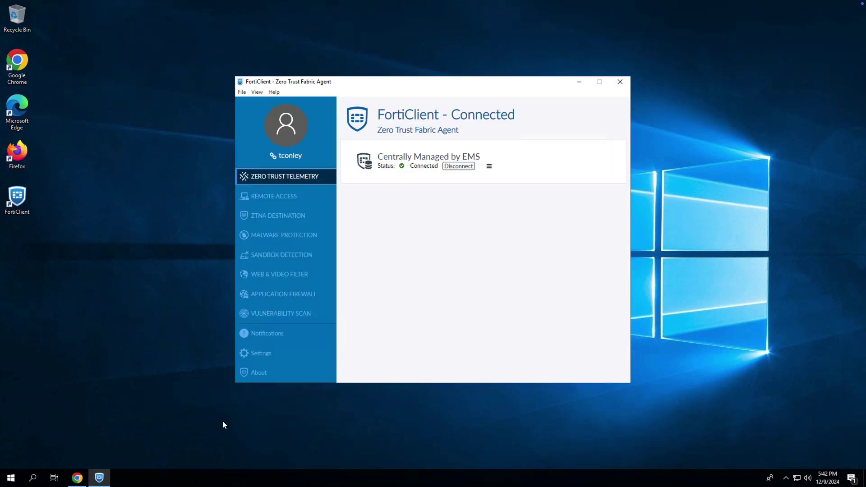
{"action": "left_click", "coordinate": [490, 167]}
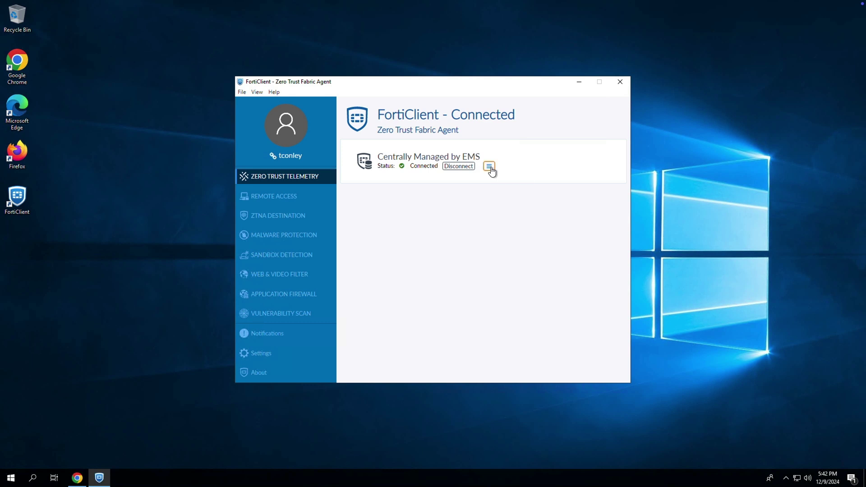
{"action": "left_click", "coordinate": [301, 145]}
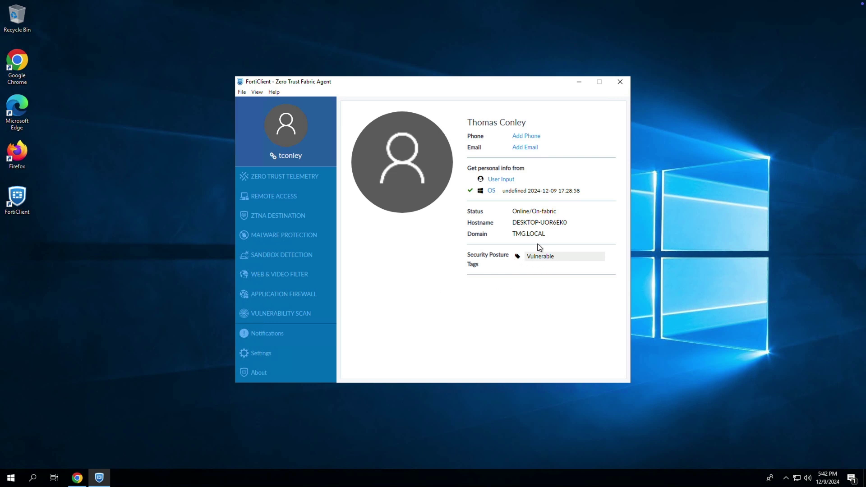
{"action": "double_click", "coordinate": [28, 106]}
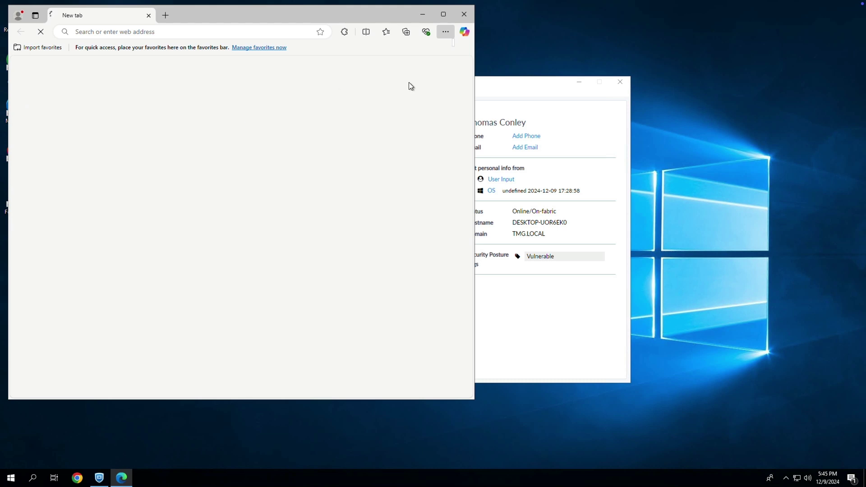
{"action": "left_click", "coordinate": [444, 14]}
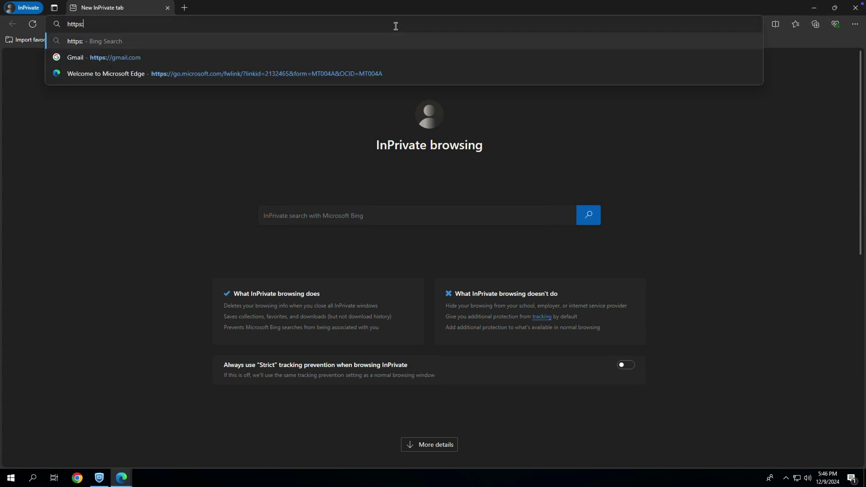
{"action": "type", "text": "faz.tmg.local"}
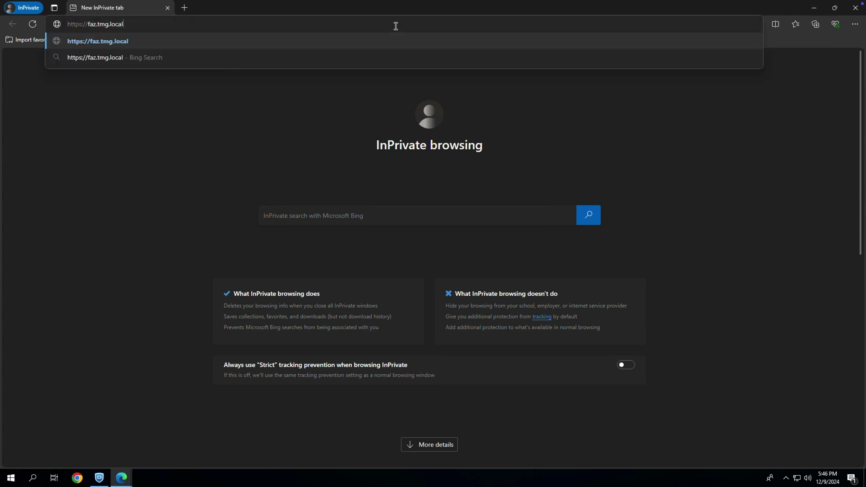
{"action": "key", "text": "Return"}
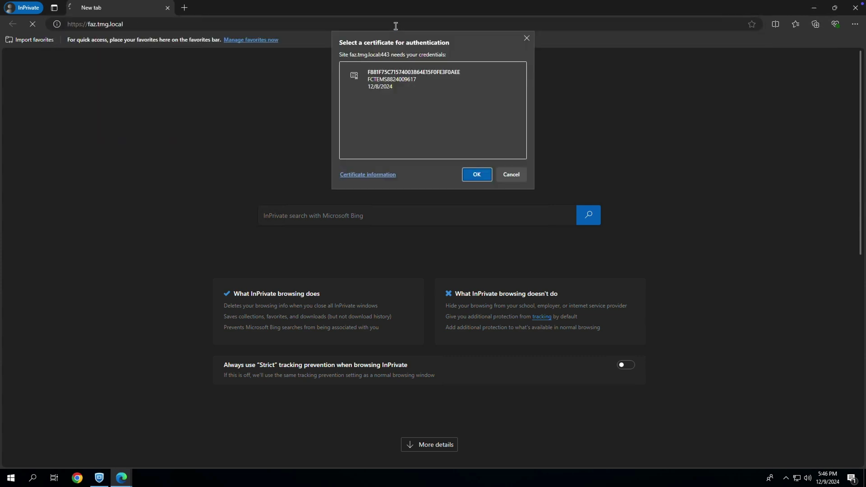
Step: Present the EMS-issued certificate, then highlight the deny message and the ZTNA_Vulnerable device tag
{"action": "left_click", "coordinate": [391, 77]}
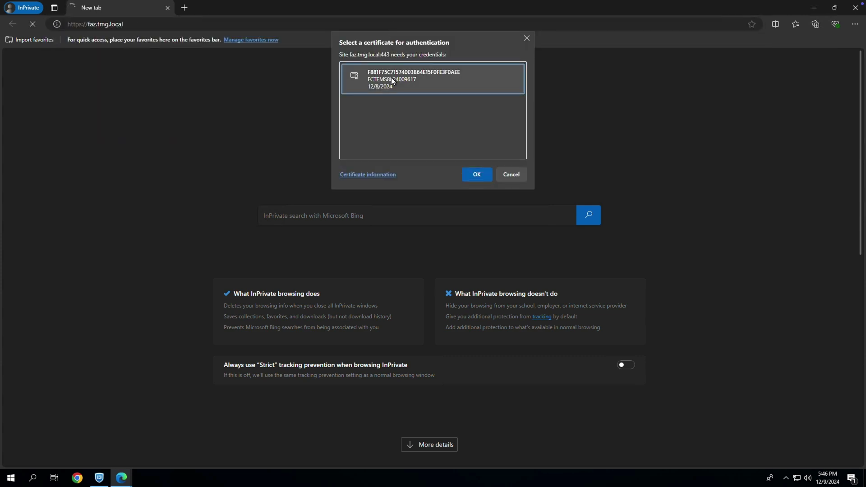
{"action": "left_click", "coordinate": [478, 175]}
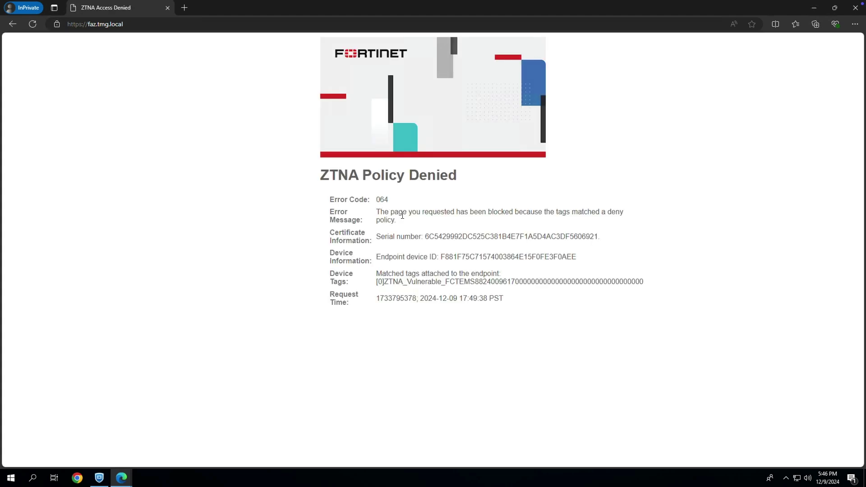
{"action": "left_click_drag", "start_coordinate": [400, 212], "coordinate": [460, 224]}
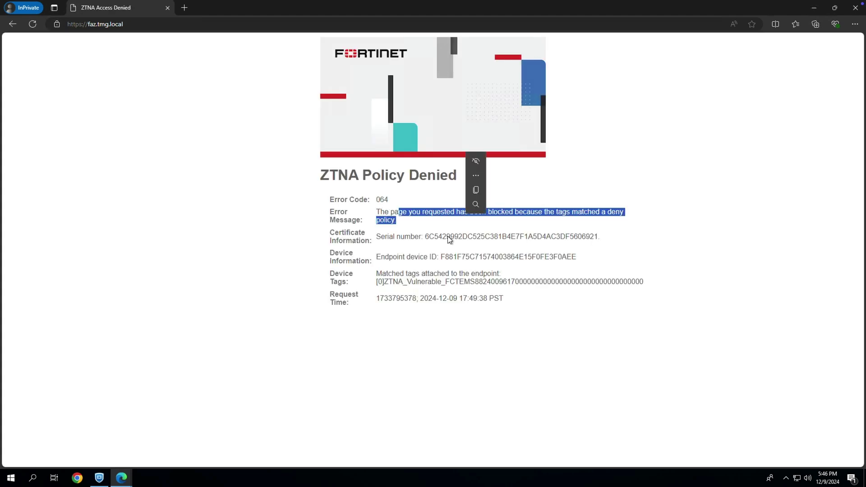
{"action": "left_click_drag", "start_coordinate": [377, 274], "coordinate": [452, 288]}
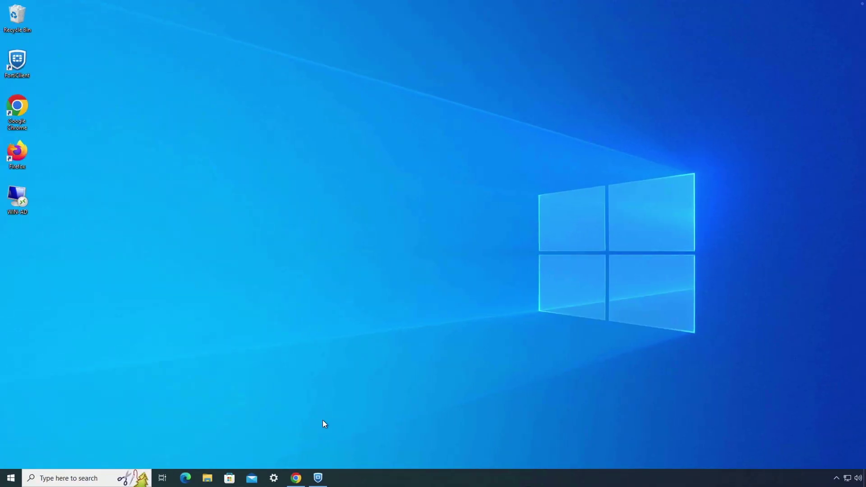
Step: Open the ZTNA Traffic Log on the FortiGate admin page
{"action": "left_click", "coordinate": [298, 481]}
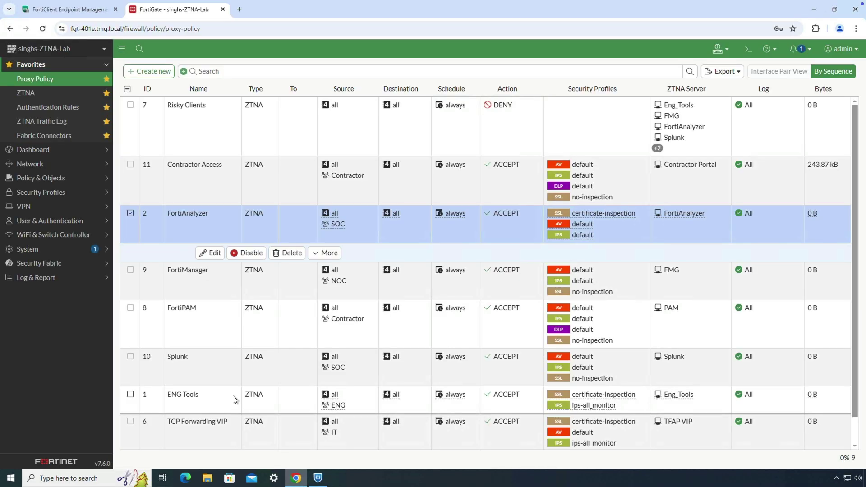
{"action": "left_click", "coordinate": [50, 125]}
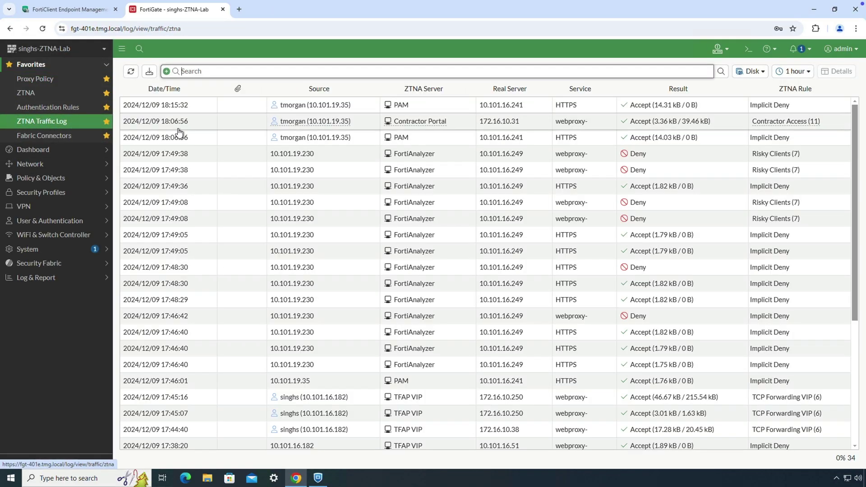
{"action": "scroll", "coordinate": [628, 274], "scroll_direction": "down", "scroll_amount": 2}
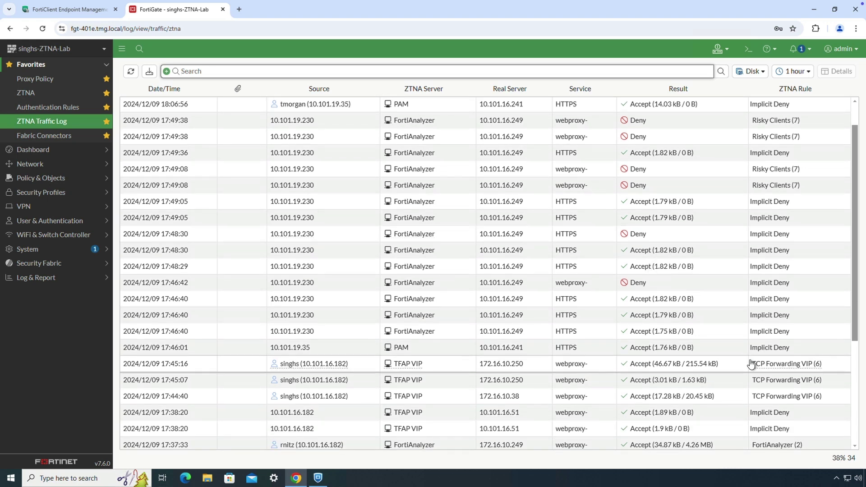
Step: Review the 17:45:16 TCP Forwarding VIP entry's details, then select the 17:49:38 Risky Clients deny entry
{"action": "left_click", "coordinate": [751, 362]}
{"action": "left_click", "coordinate": [824, 70]}
{"action": "scroll", "coordinate": [773, 218], "scroll_direction": "down", "scroll_amount": 3}
{"action": "scroll", "coordinate": [773, 236], "scroll_direction": "down", "scroll_amount": 1}
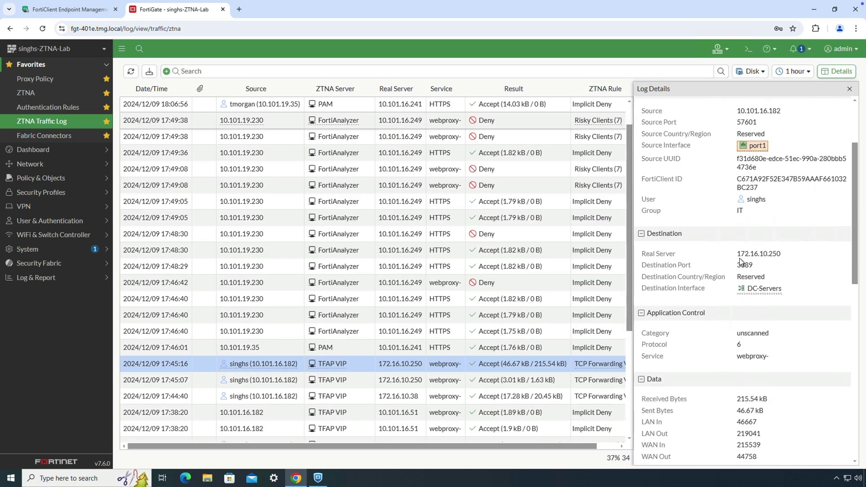
{"action": "scroll", "coordinate": [742, 268], "scroll_direction": "down", "scroll_amount": 5}
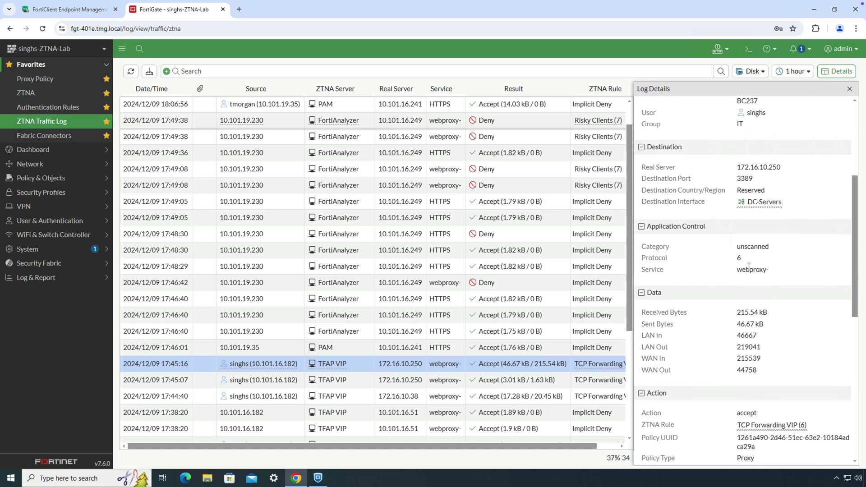
{"action": "scroll", "coordinate": [730, 349], "scroll_direction": "down", "scroll_amount": 1}
{"action": "mouse_move", "coordinate": [763, 328]}
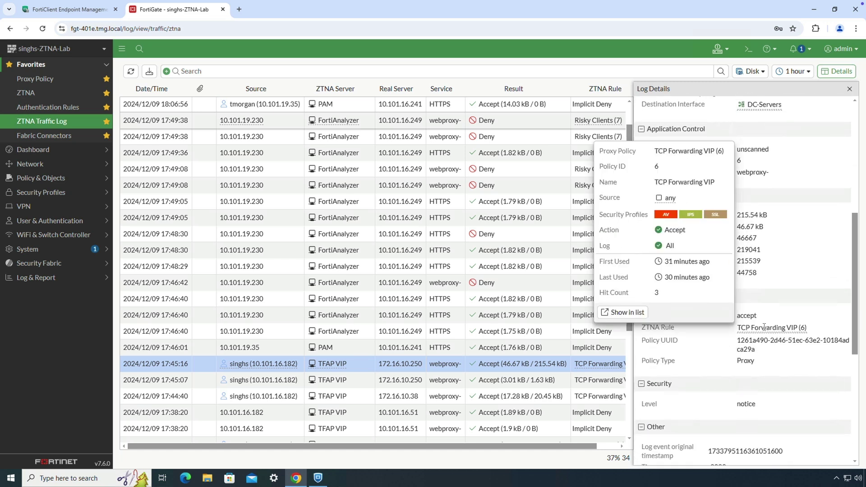
{"action": "scroll", "coordinate": [745, 360], "scroll_direction": "down", "scroll_amount": 7}
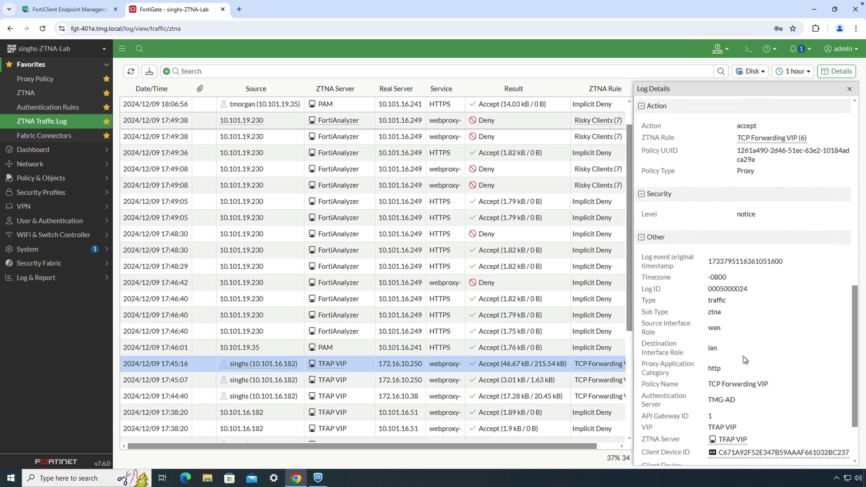
{"action": "scroll", "coordinate": [744, 360], "scroll_direction": "down", "scroll_amount": 2}
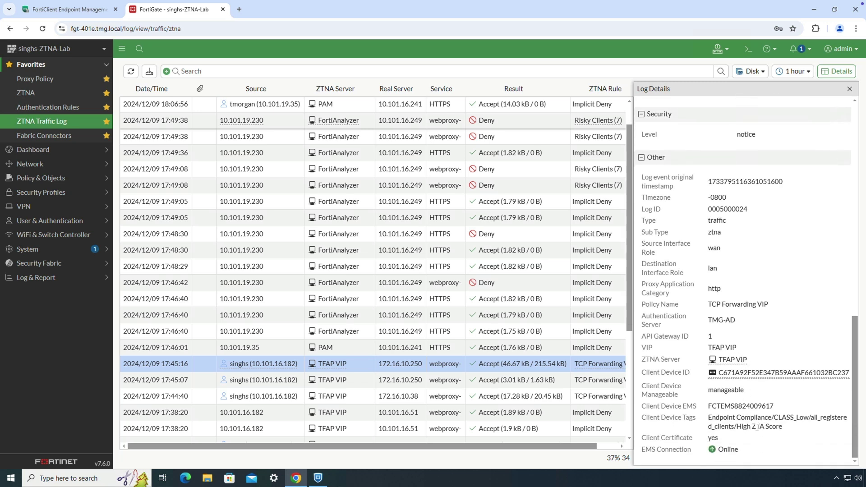
{"action": "left_click", "coordinate": [849, 90]}
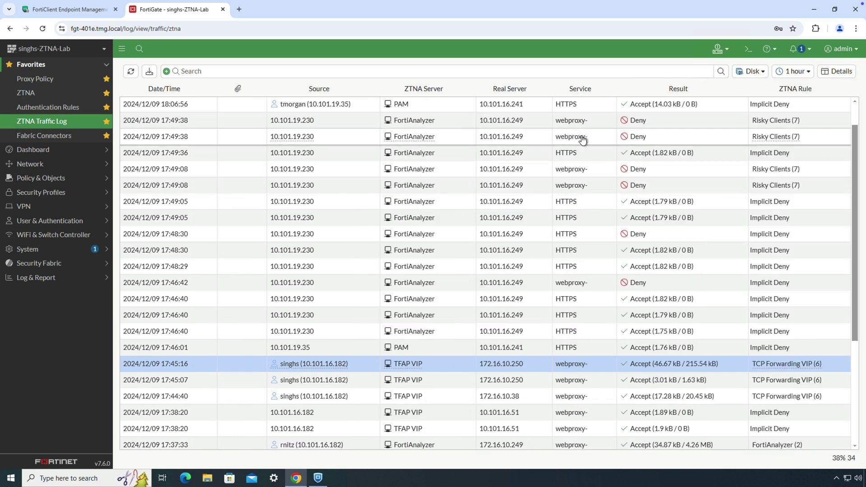
{"action": "left_click", "coordinate": [584, 122]}
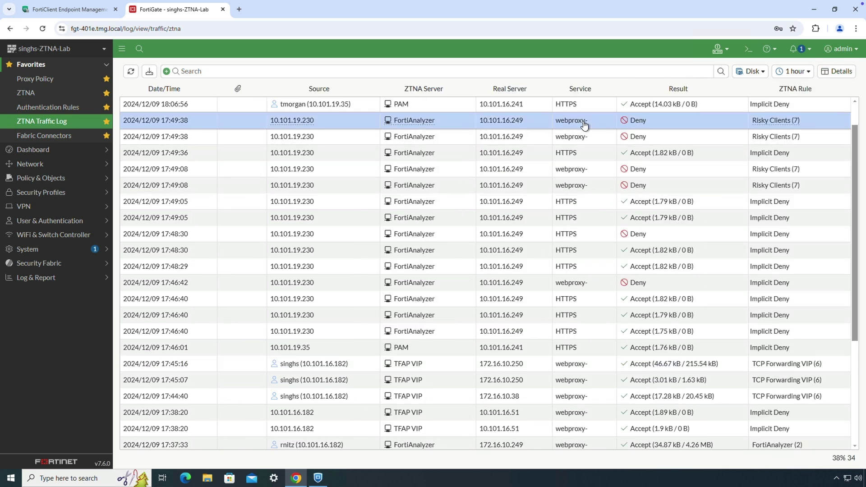